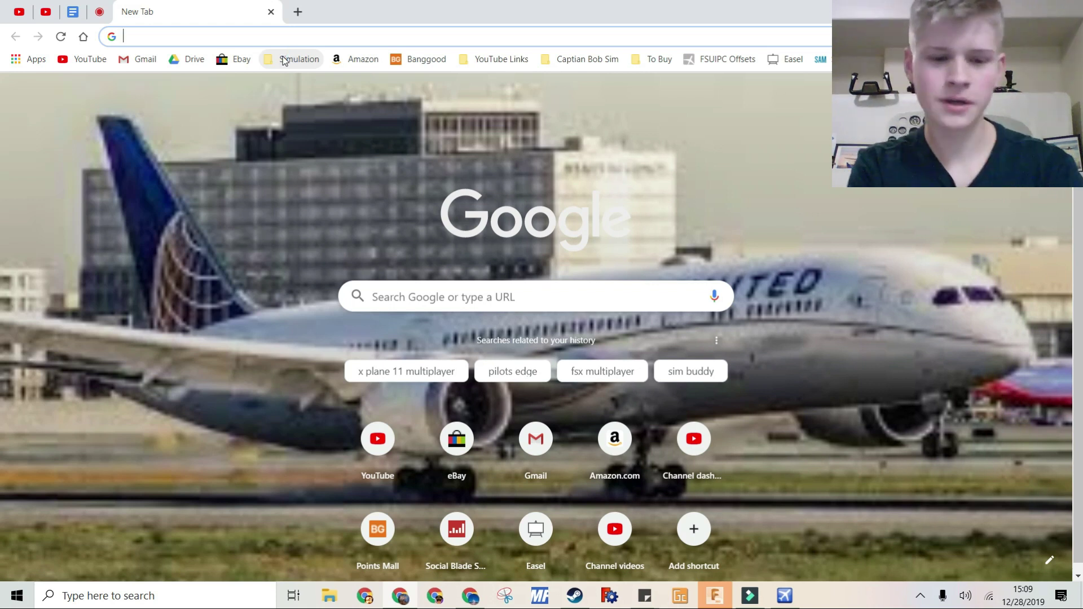
# Search Google for Fscloud and open the fscloud.net website
pyautogui.write('loud')
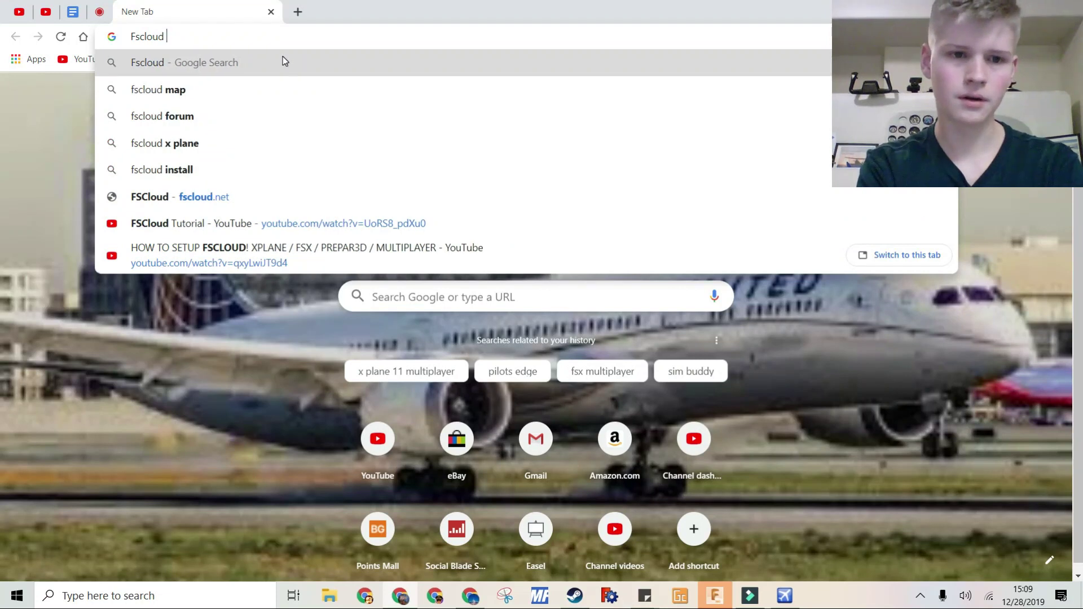
pyautogui.press('Return')
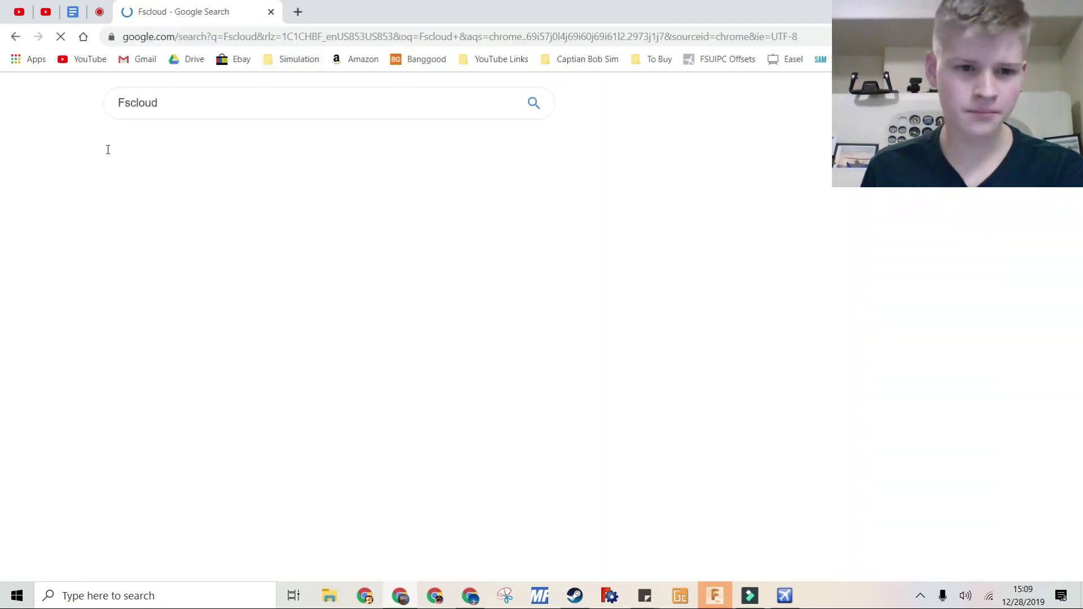
pyautogui.click(139, 208)
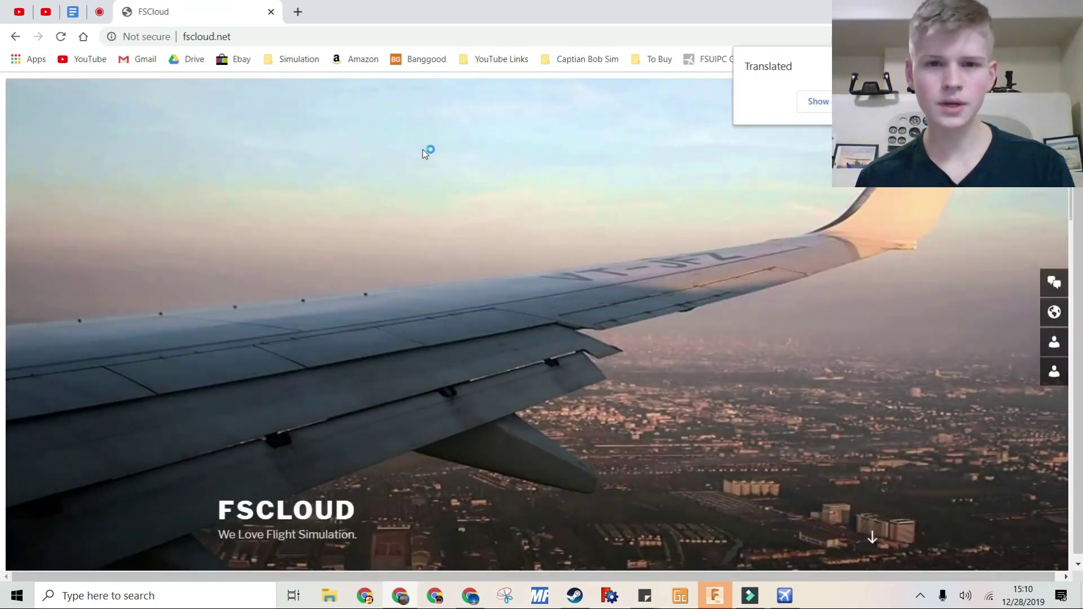
# Download FSCloud_Setup.exe from the FSCloud Software section
pyautogui.scroll(-7, 448, 170)
pyautogui.scroll(-1, 452, 213)
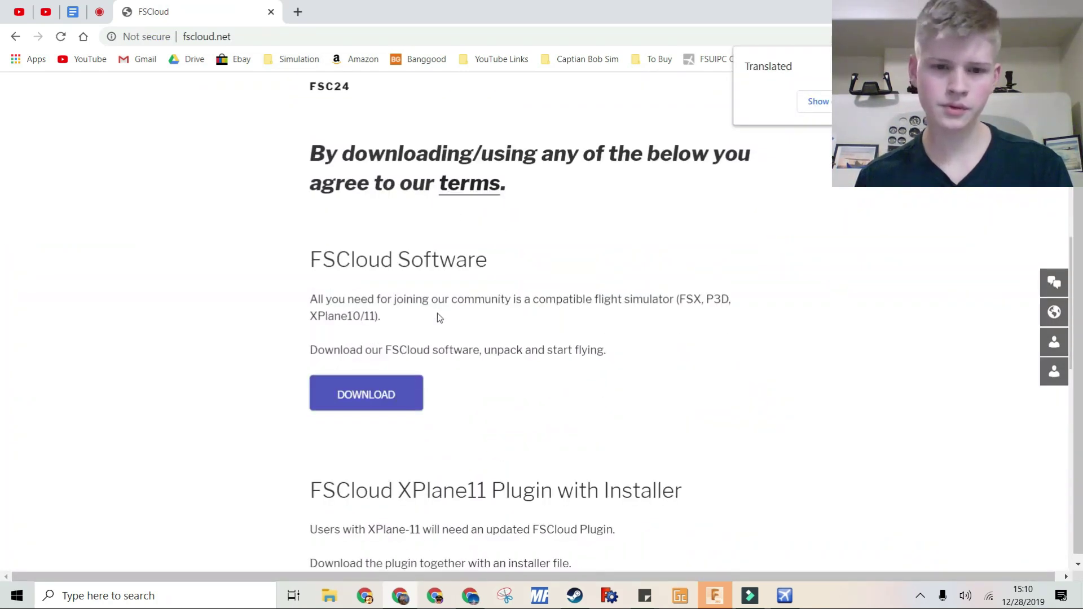
pyautogui.moveTo(313, 273); pyautogui.dragTo(513, 270)
pyautogui.click(533, 260)
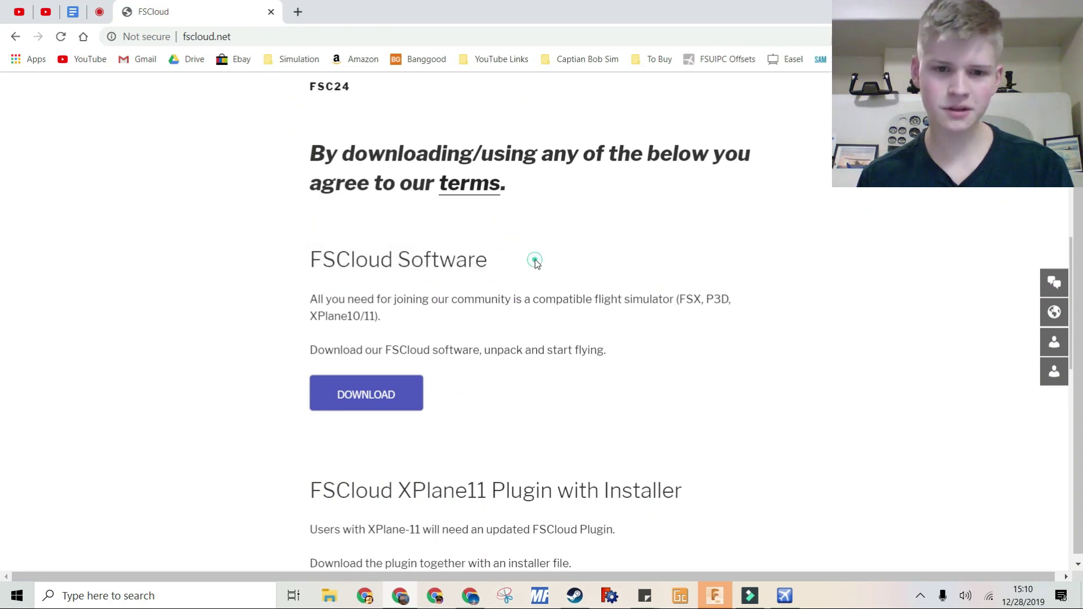
pyautogui.click(391, 407)
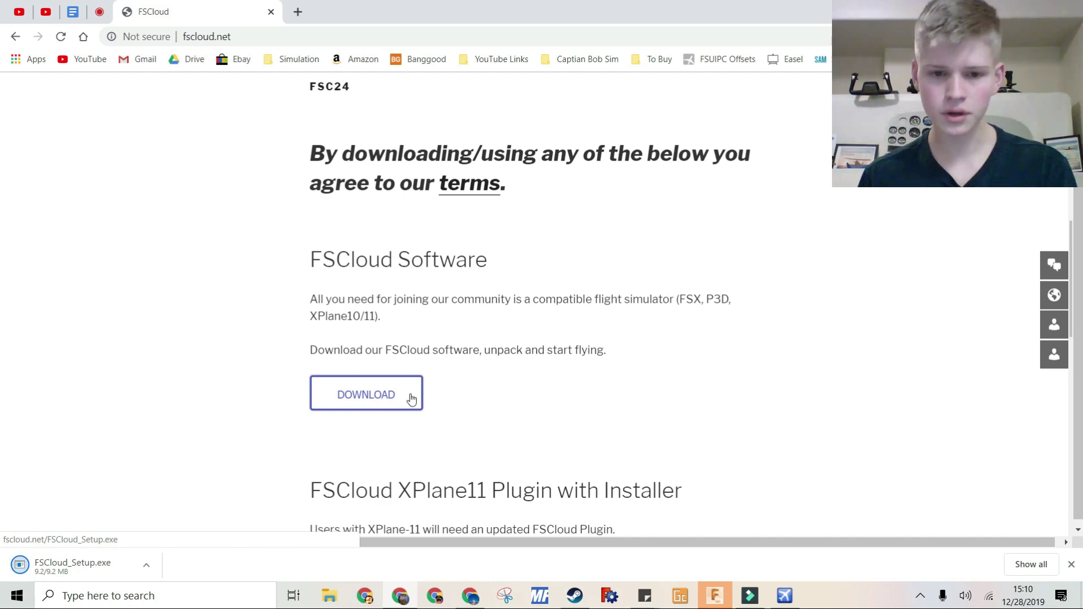
# Scroll down to look over the XPlane11 Plugin section of the site
pyautogui.scroll(-1, 496, 353)
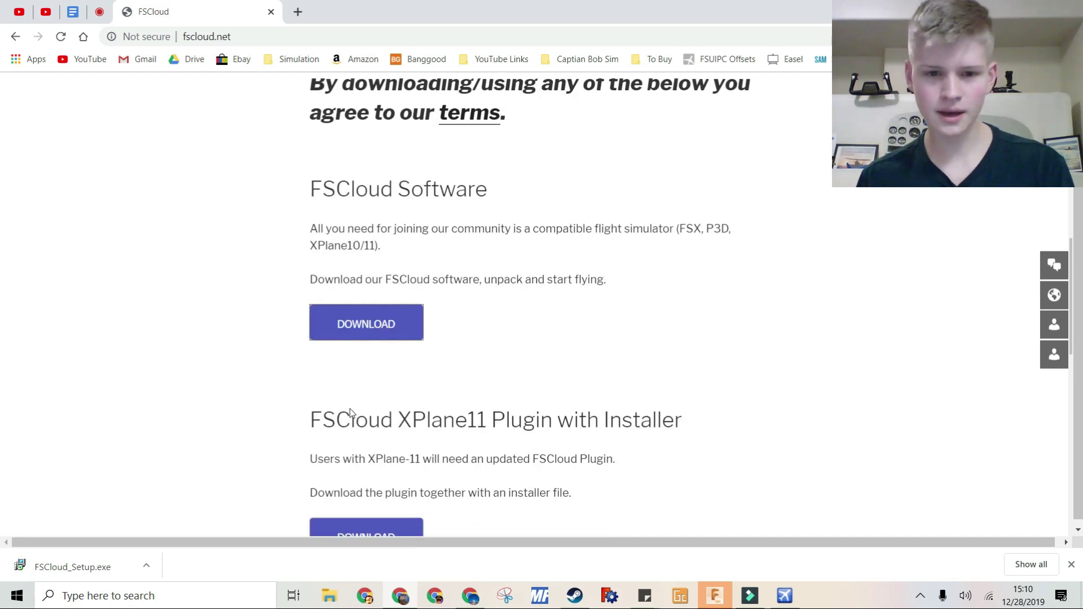
pyautogui.moveTo(398, 421); pyautogui.dragTo(523, 420)
pyautogui.scroll(-2, 379, 346)
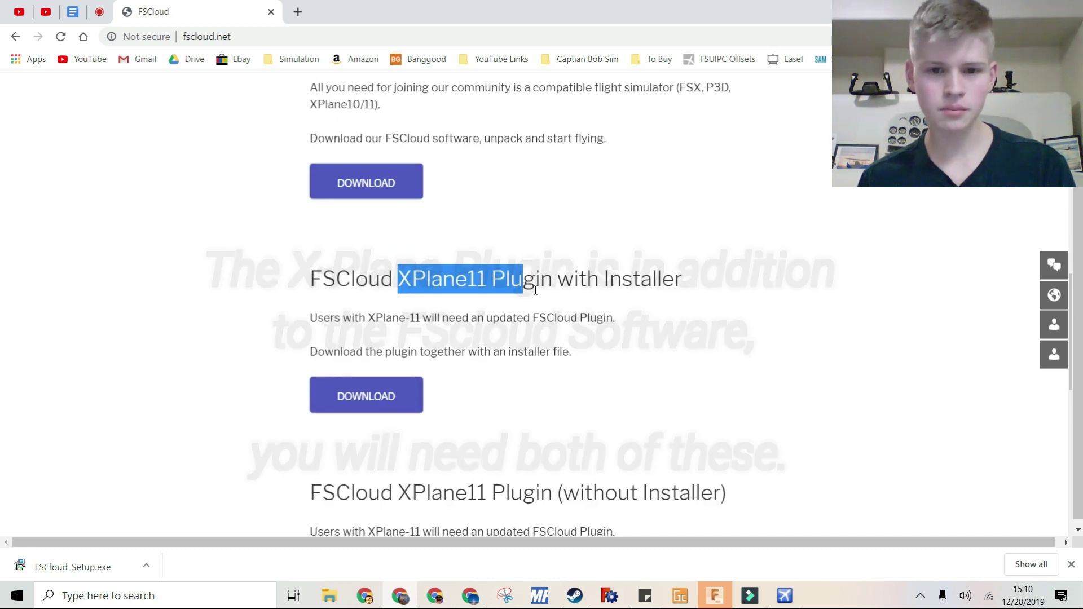
pyautogui.click(309, 317)
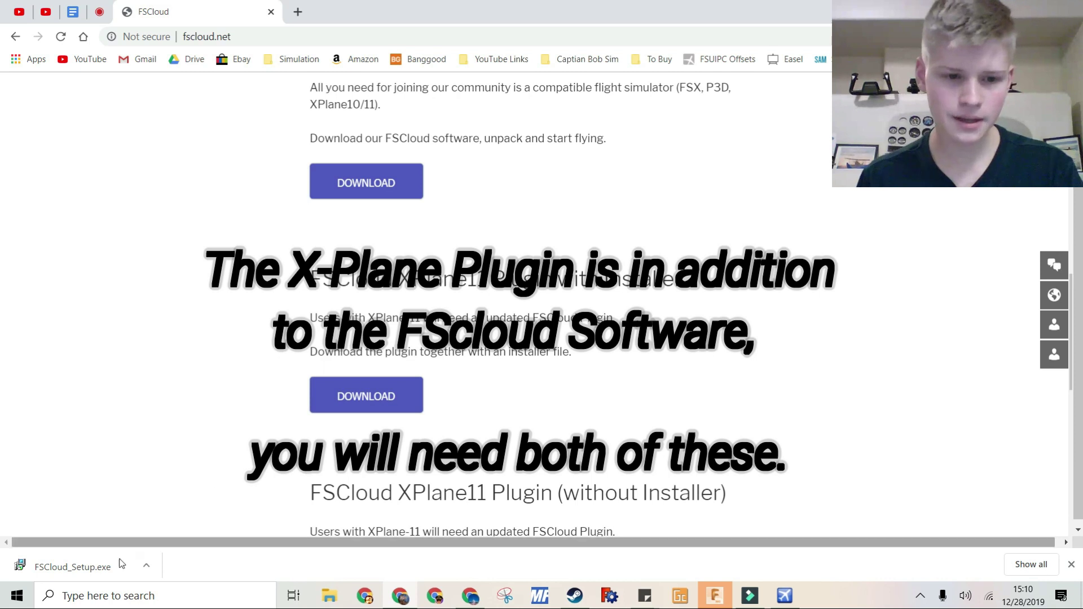
# Run the downloaded FSCloud_Setup.exe from Chrome's download bar
pyautogui.click(85, 567)
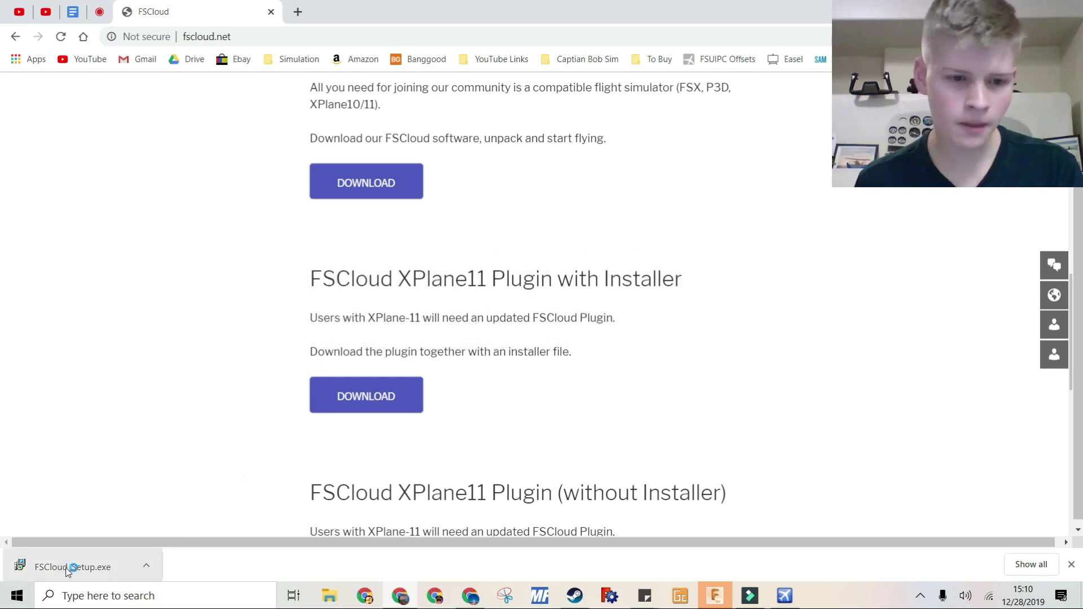
pyautogui.scroll(5, 207, 474)
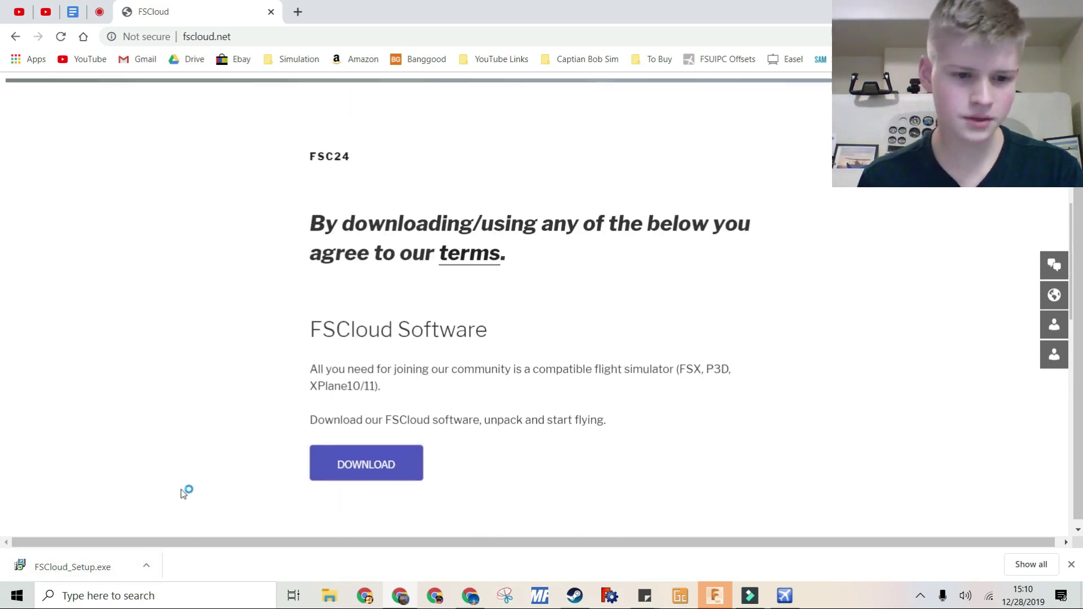
pyautogui.click(41, 568)
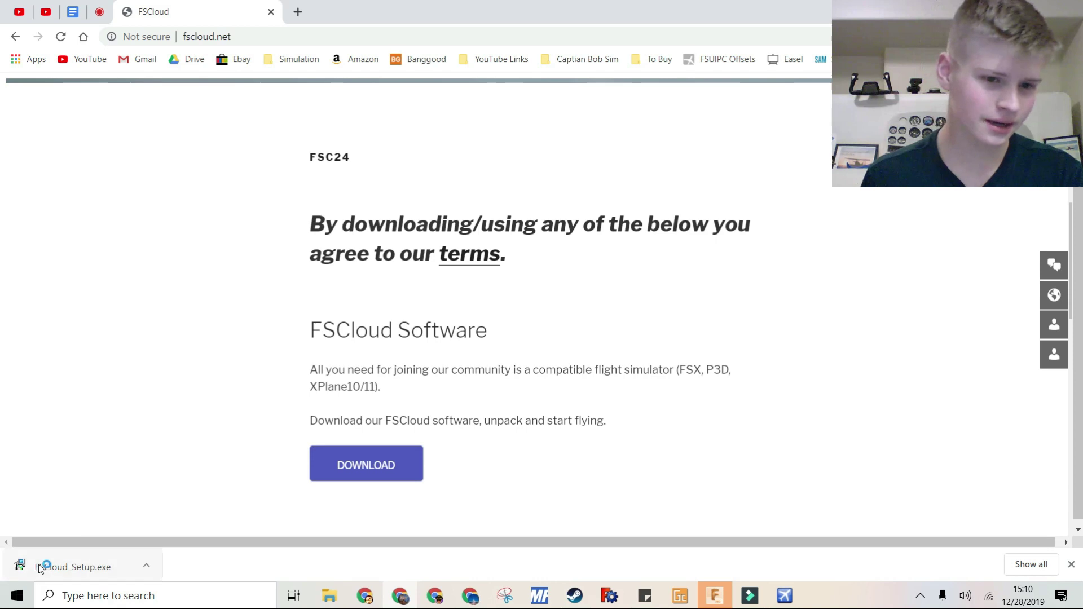
pyautogui.click(115, 571)
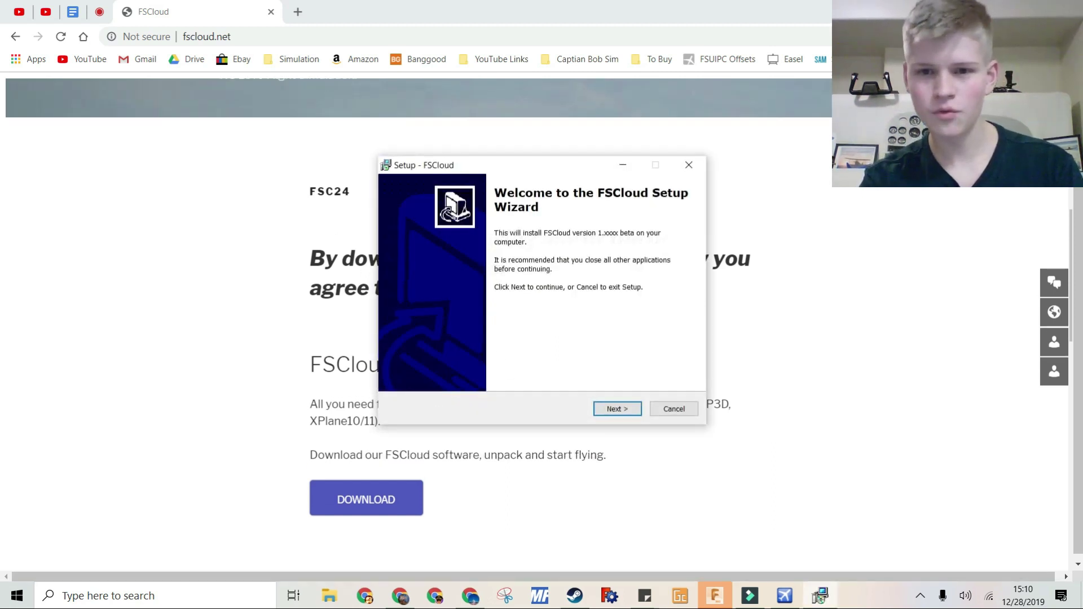
# Pass the Welcome page and browse to the Documents folder as the install location
pyautogui.click(1004, 9)
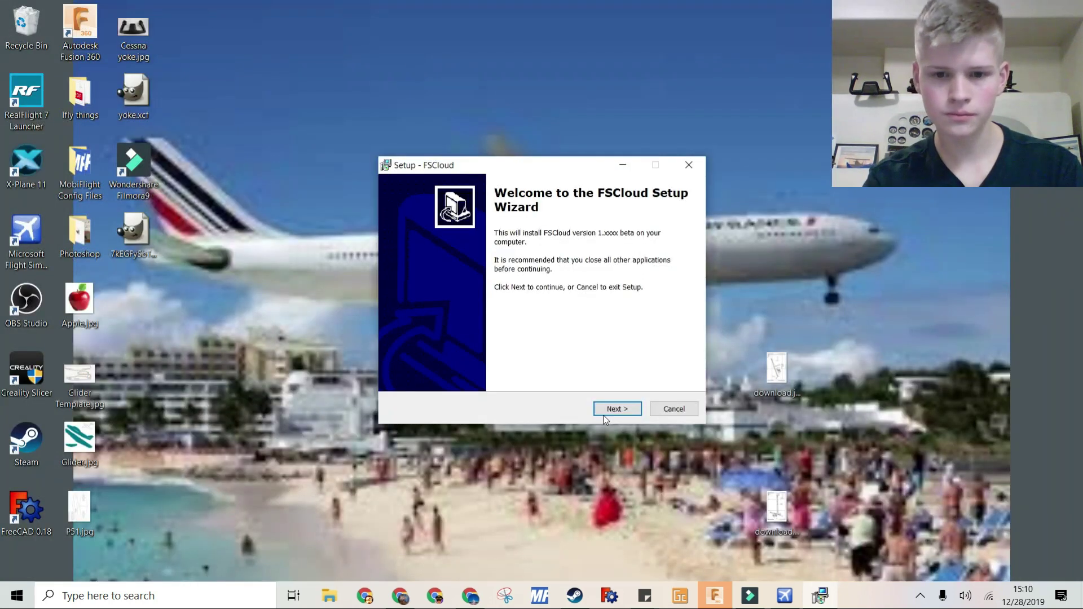
pyautogui.click(617, 410)
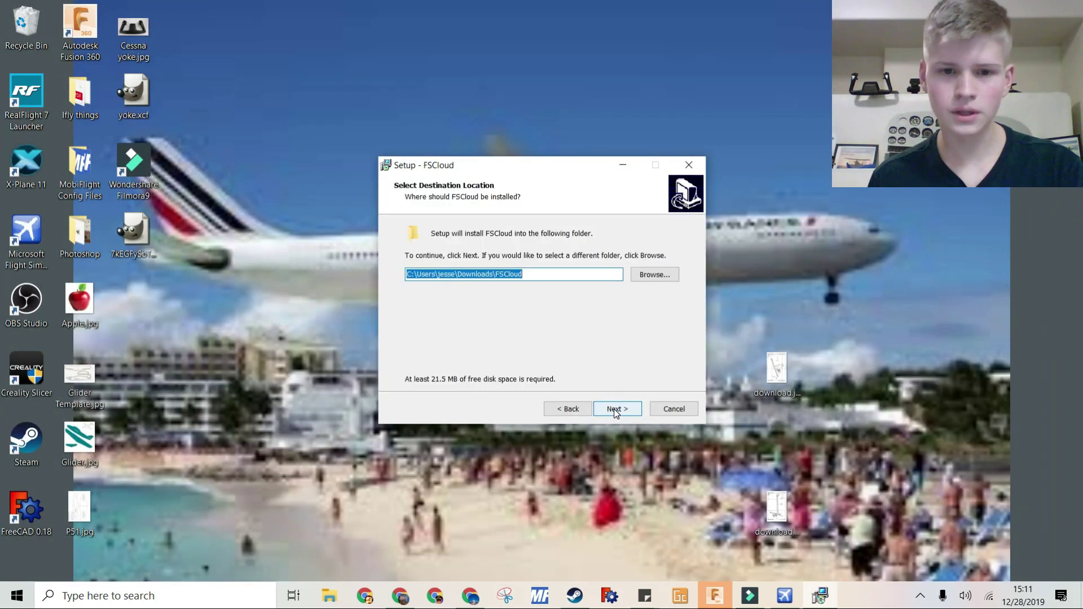
pyautogui.click(445, 275)
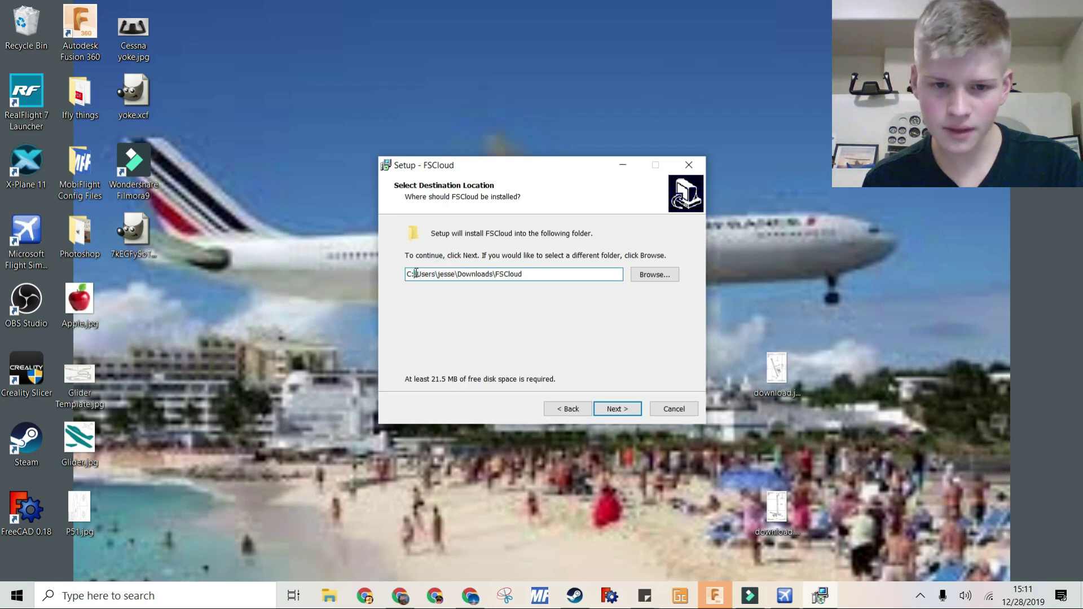
pyautogui.moveTo(432, 276); pyautogui.dragTo(655, 277)
pyautogui.click(653, 276)
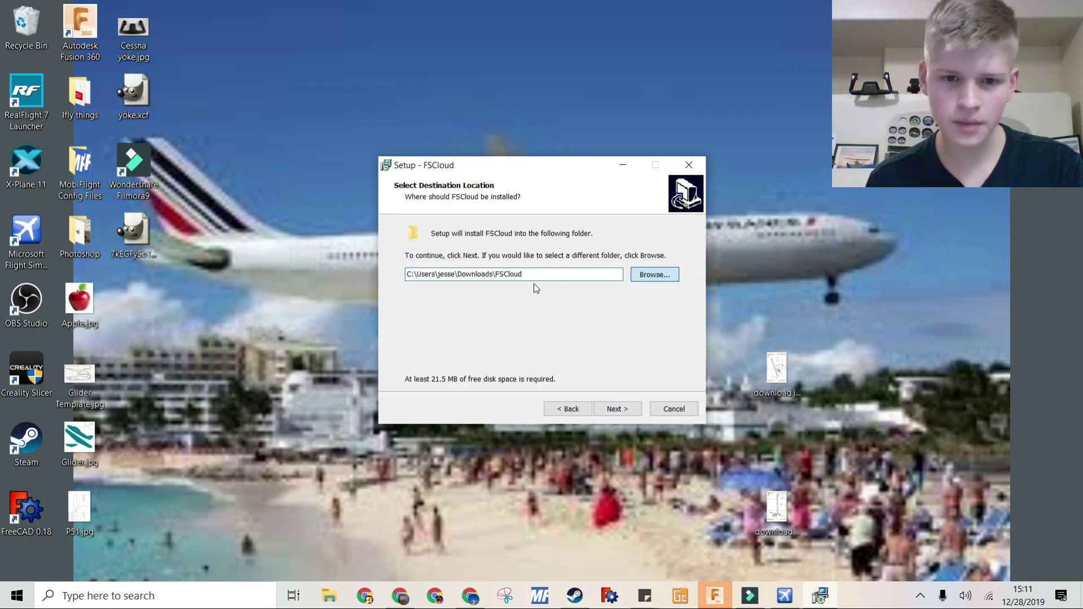
pyautogui.click(536, 346)
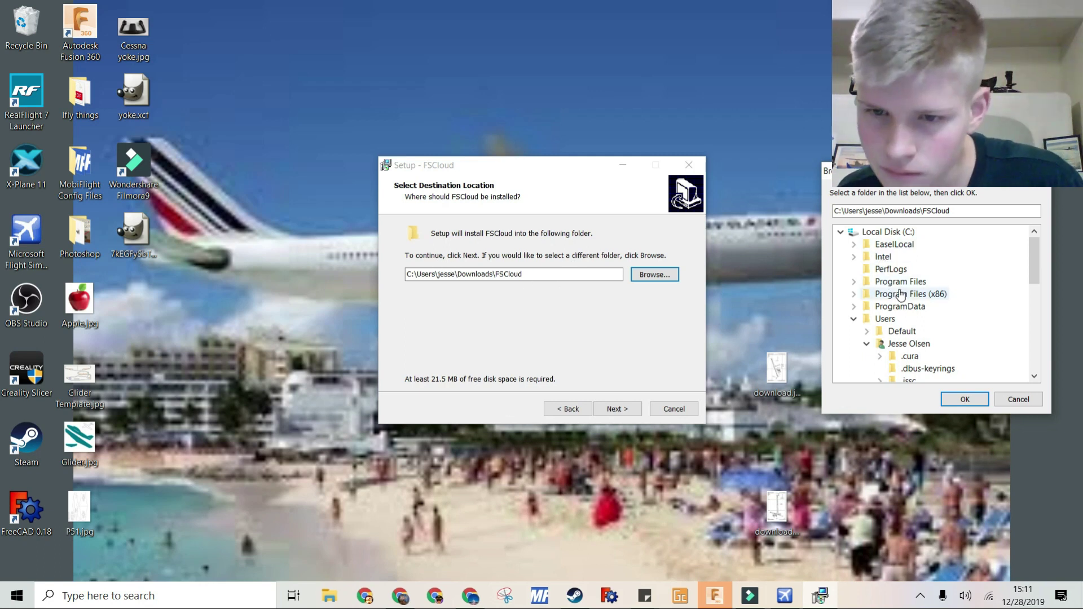
pyautogui.scroll(-3, 914, 293)
pyautogui.click(907, 333)
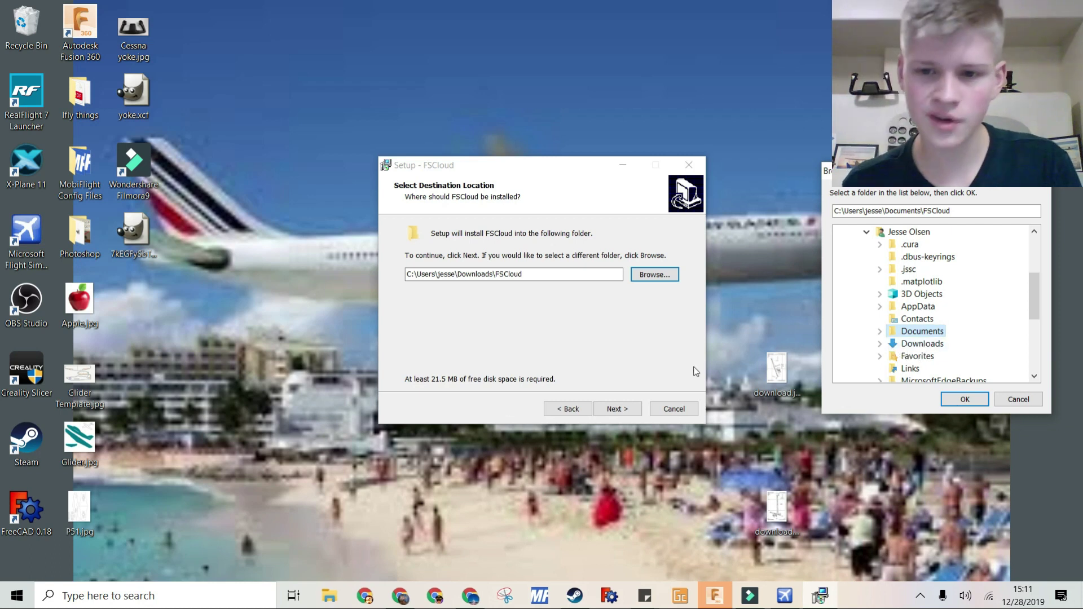
# Confirm Documents, keep the FSCloud Start Menu folder, and add a desktop icon
pyautogui.click(965, 399)
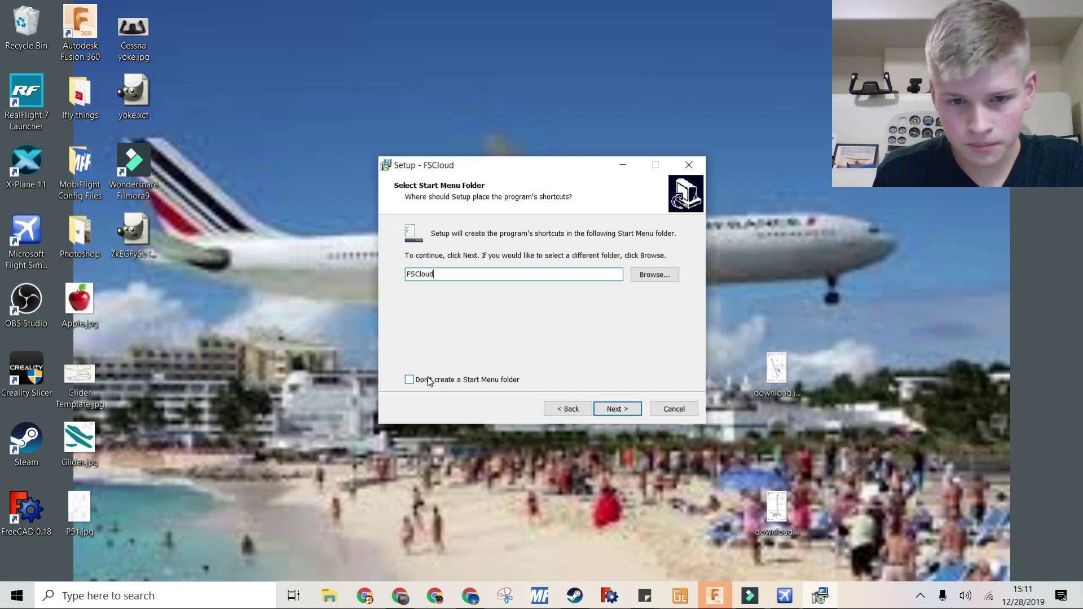
pyautogui.click(617, 409)
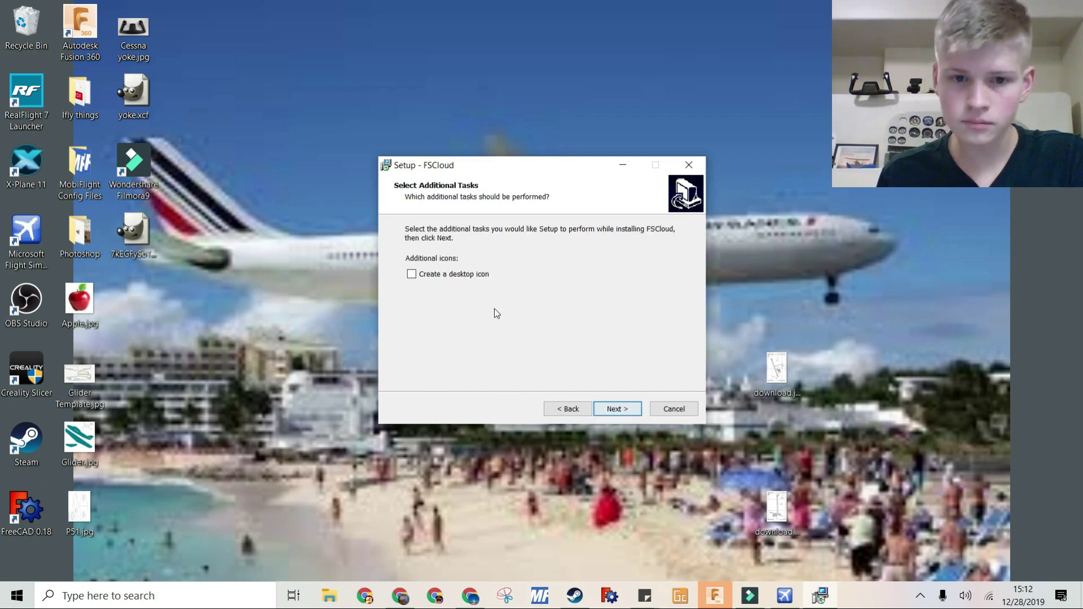
pyautogui.click(570, 409)
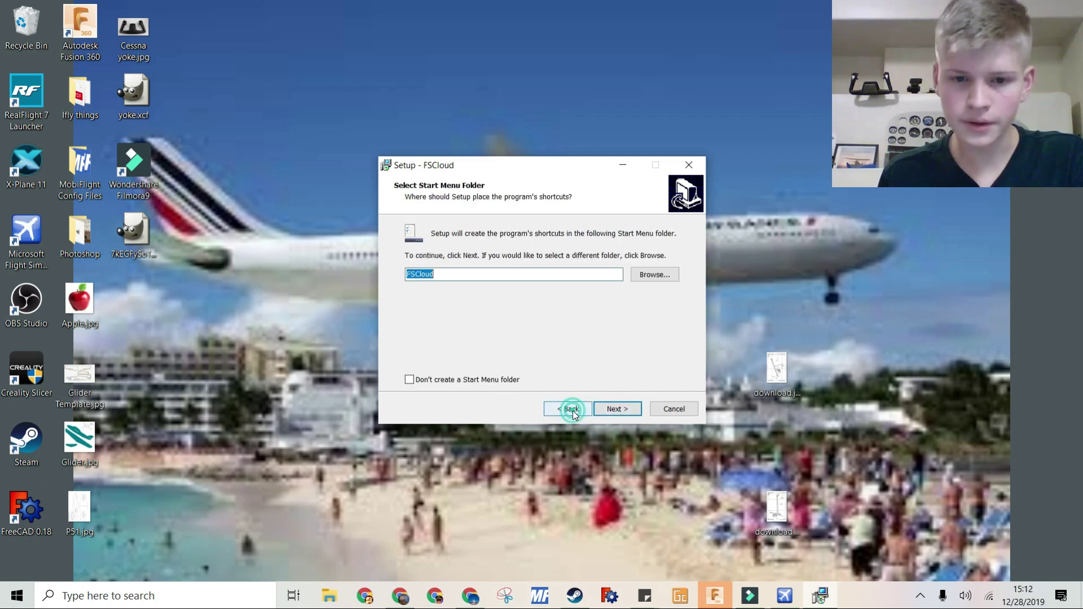
pyautogui.click(616, 414)
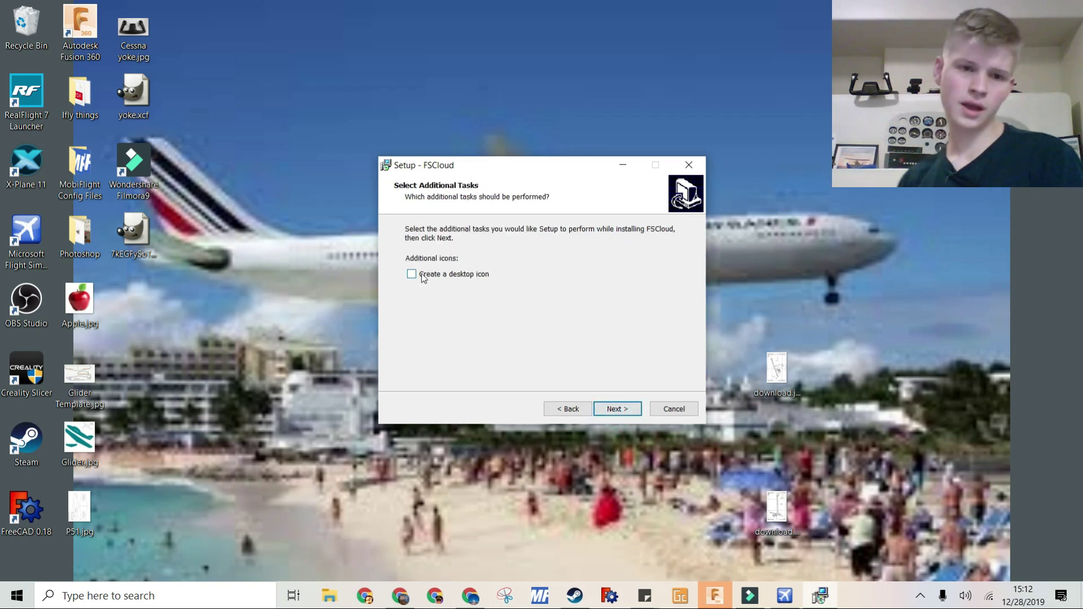
pyautogui.click(440, 275)
pyautogui.click(617, 409)
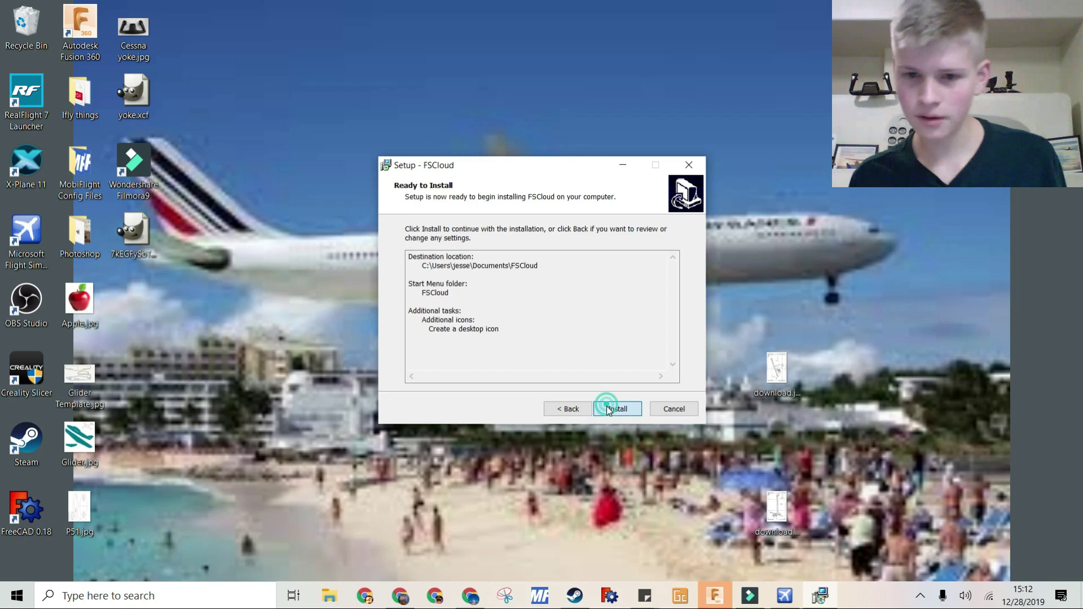
# Review the ready-to-install summary, install FSCloud, and finish setup to launch it
pyautogui.moveTo(423, 257); pyautogui.dragTo(564, 268)
pyautogui.click(563, 268)
pyautogui.moveTo(423, 315); pyautogui.dragTo(525, 324)
pyautogui.click(525, 325)
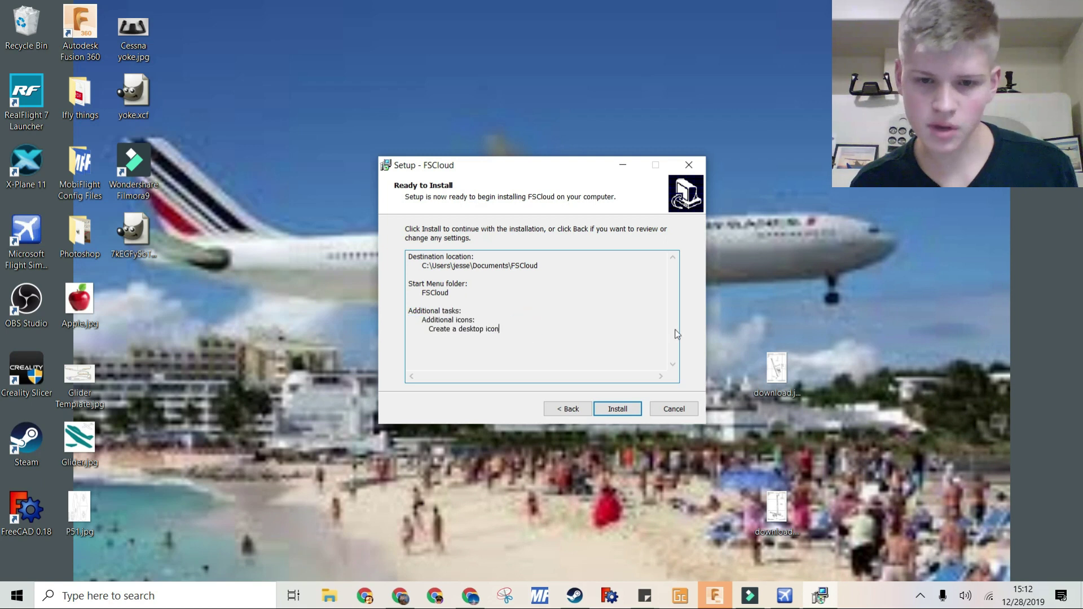
pyautogui.click(617, 410)
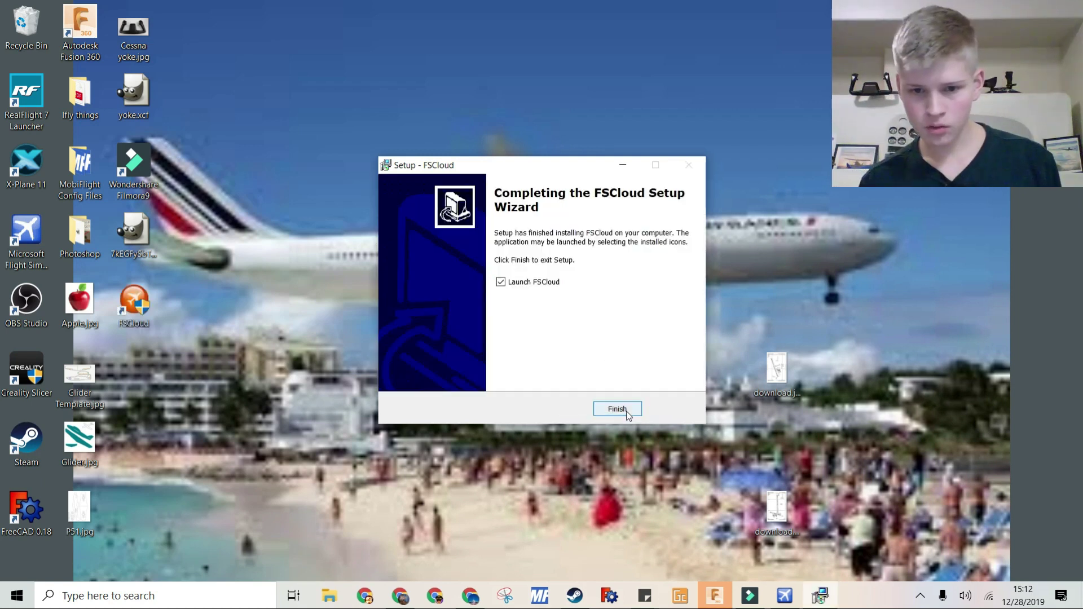
pyautogui.click(617, 409)
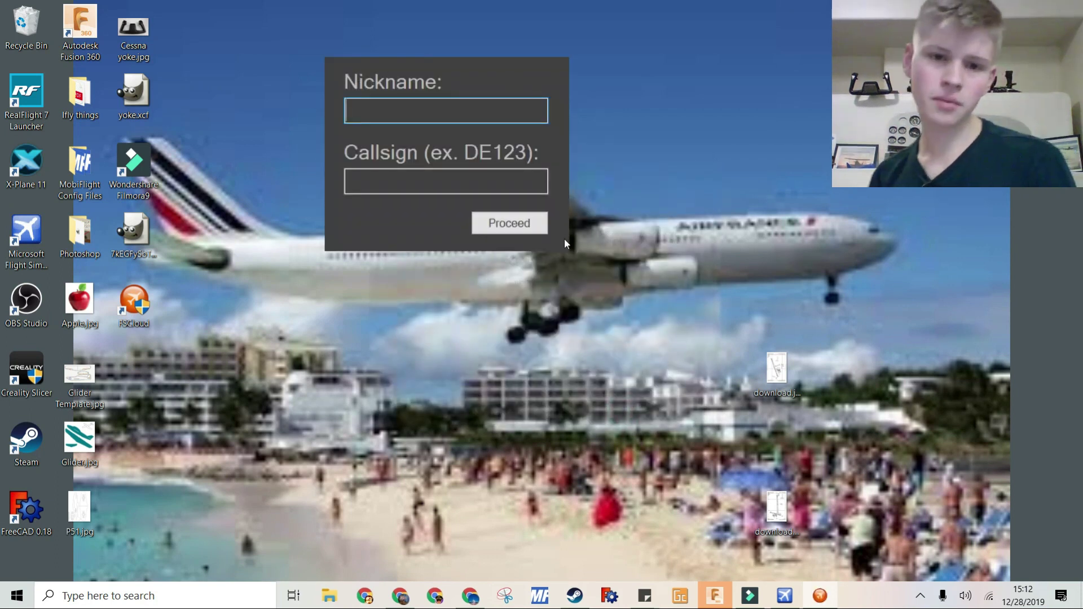
# Enter a two-word nickname in the Nickname field
pyautogui.click(439, 119)
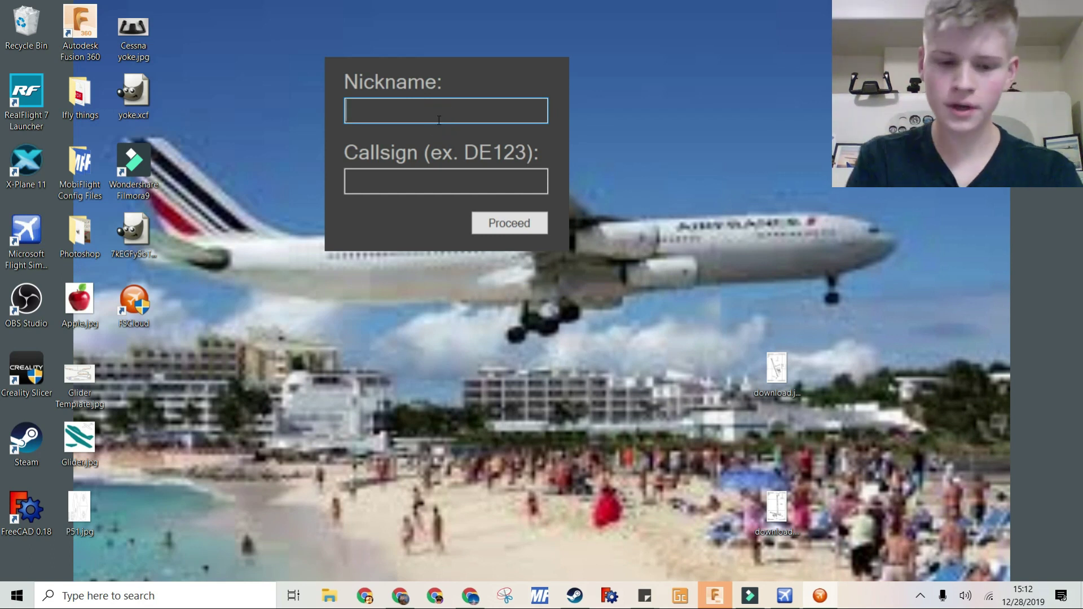
pyautogui.click(442, 119)
pyautogui.click(443, 120)
pyautogui.write('Captian Bob')
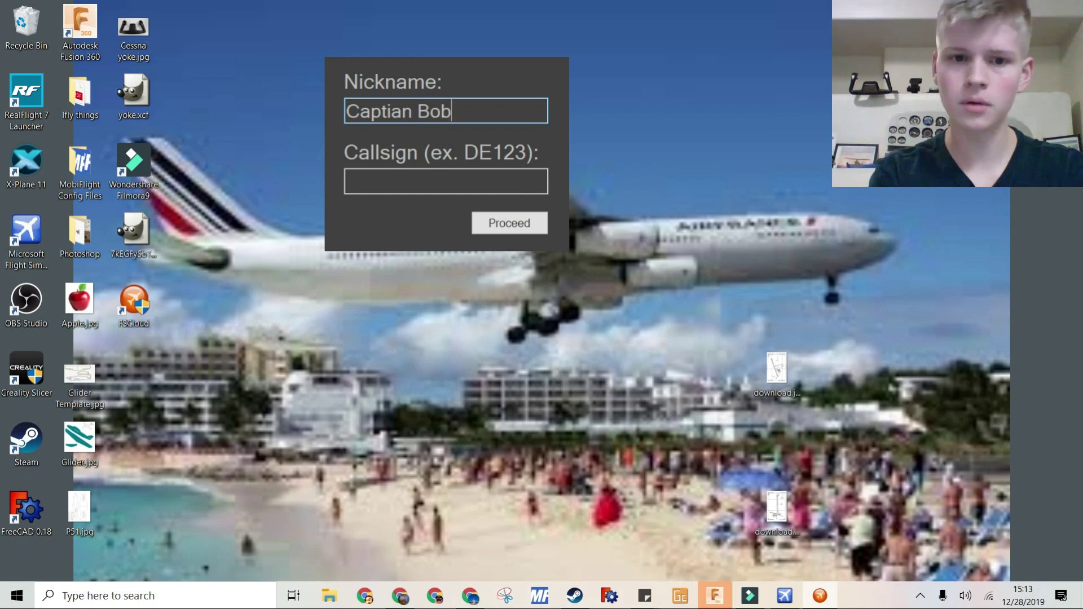
# Enter callsign CRASSH, submit, and dismiss the no-spaces nickname warning
pyautogui.rightClick(423, 172)
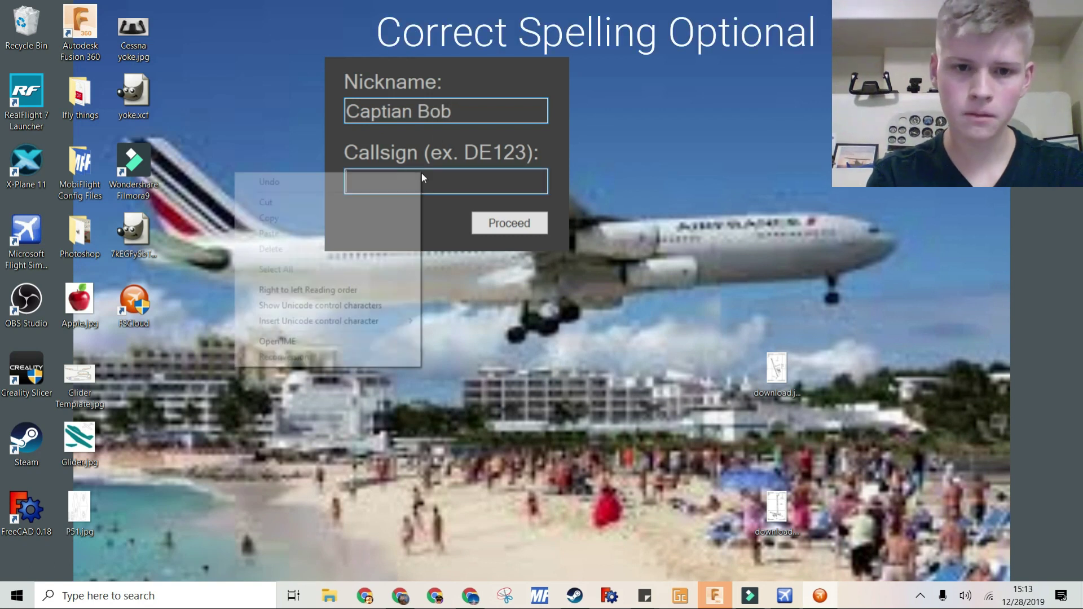
pyautogui.click(461, 192)
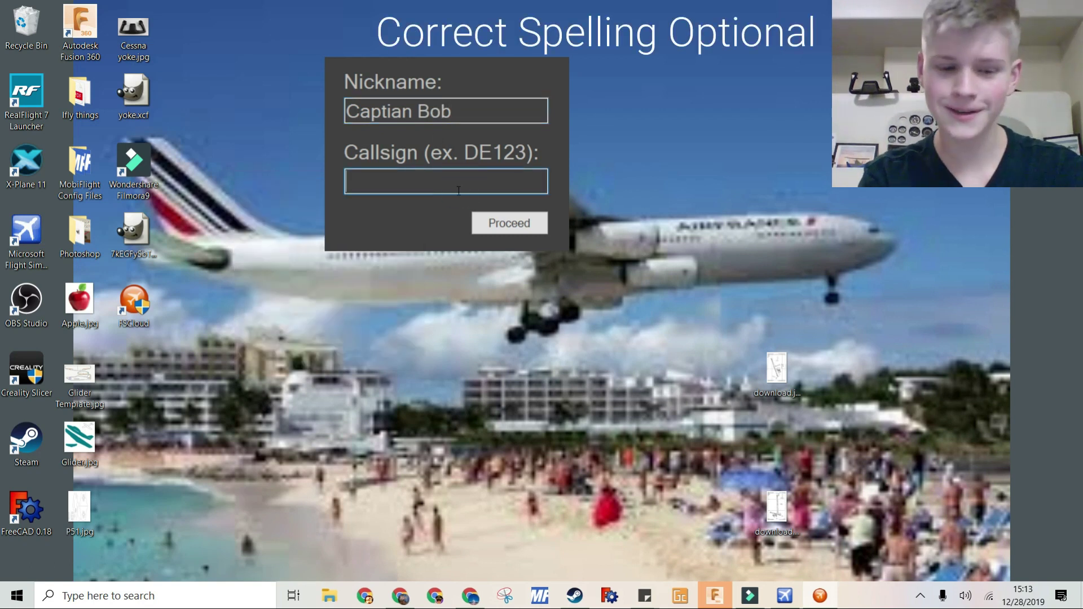
pyautogui.write('CR')
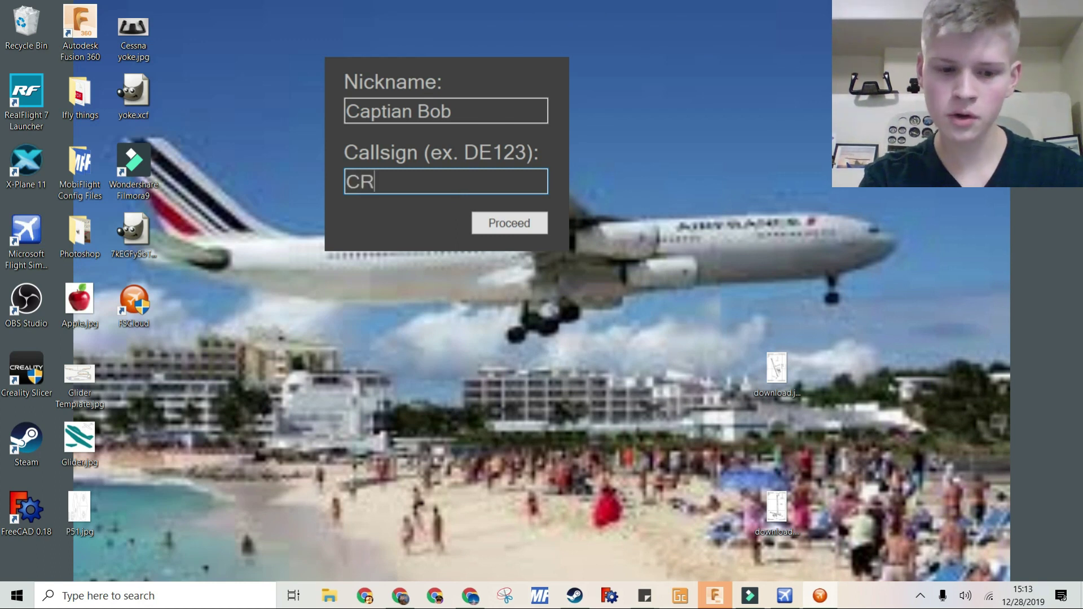
pyautogui.write('A')
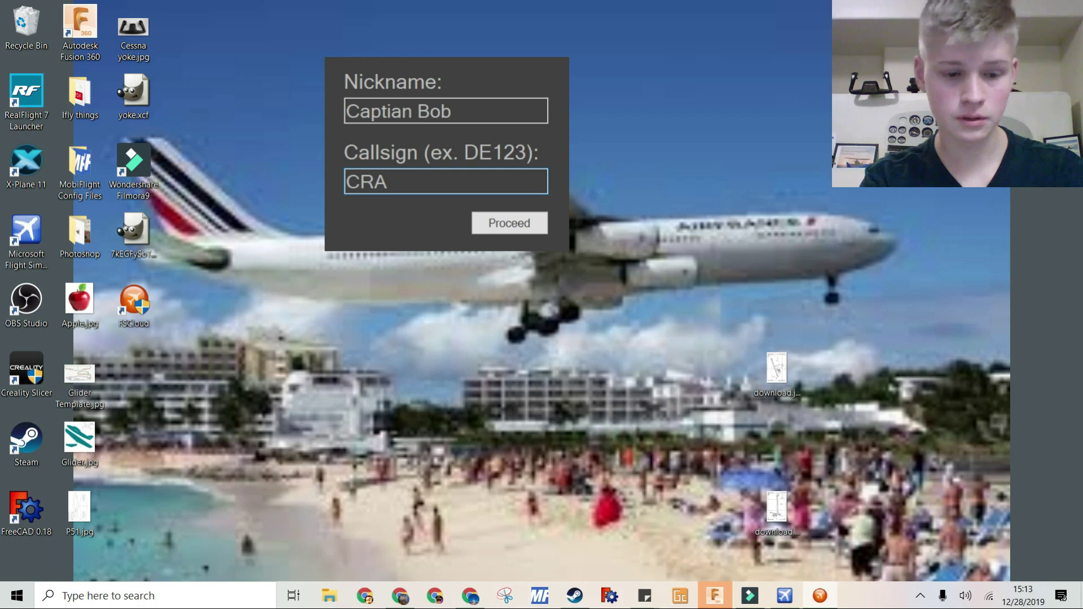
pyautogui.write('SSH')
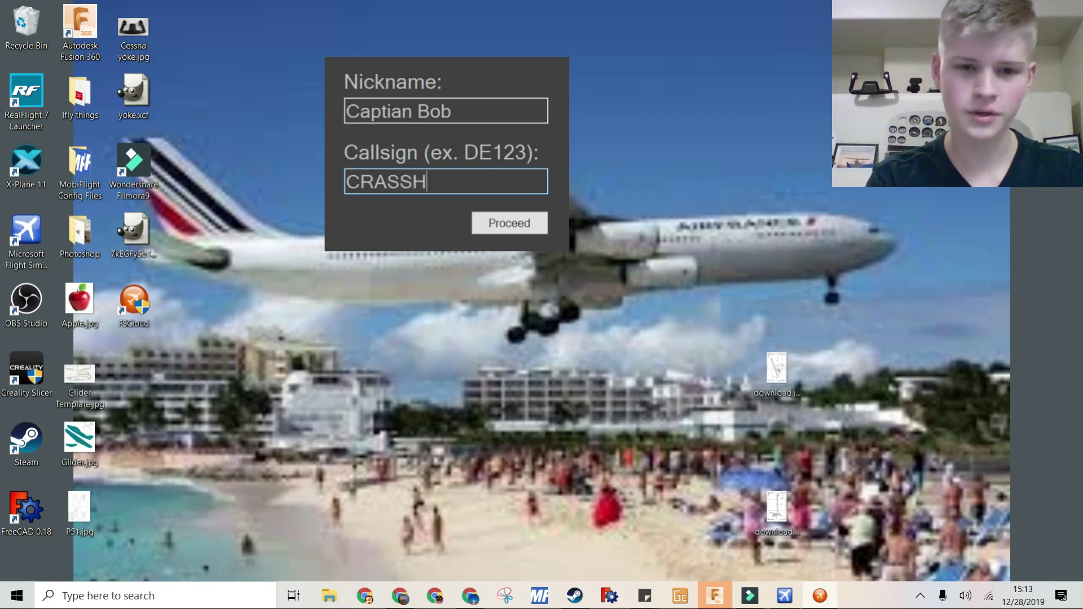
pyautogui.click(520, 222)
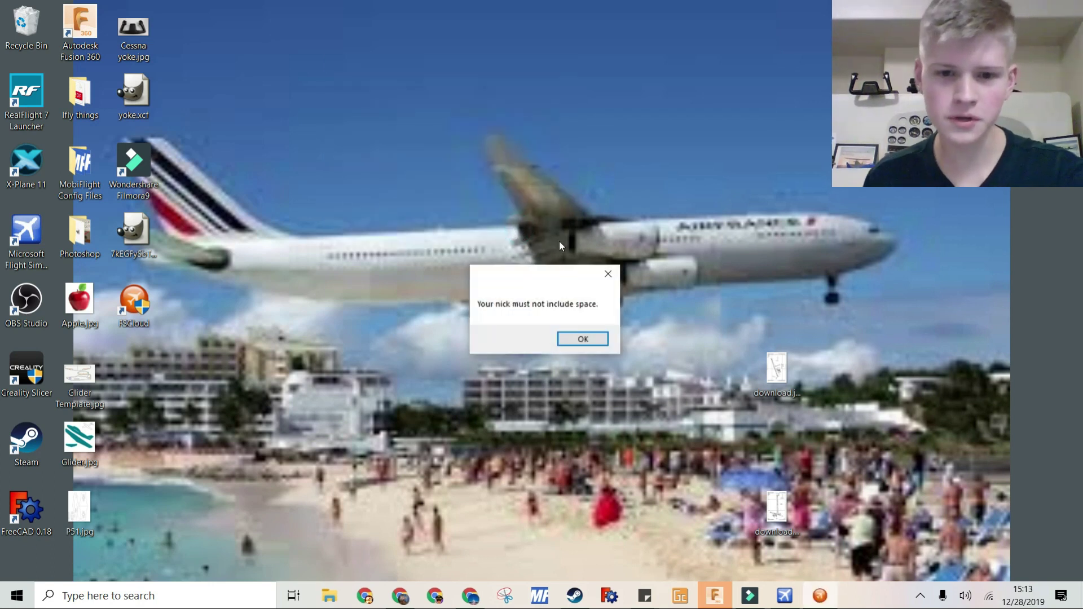
pyautogui.click(582, 336)
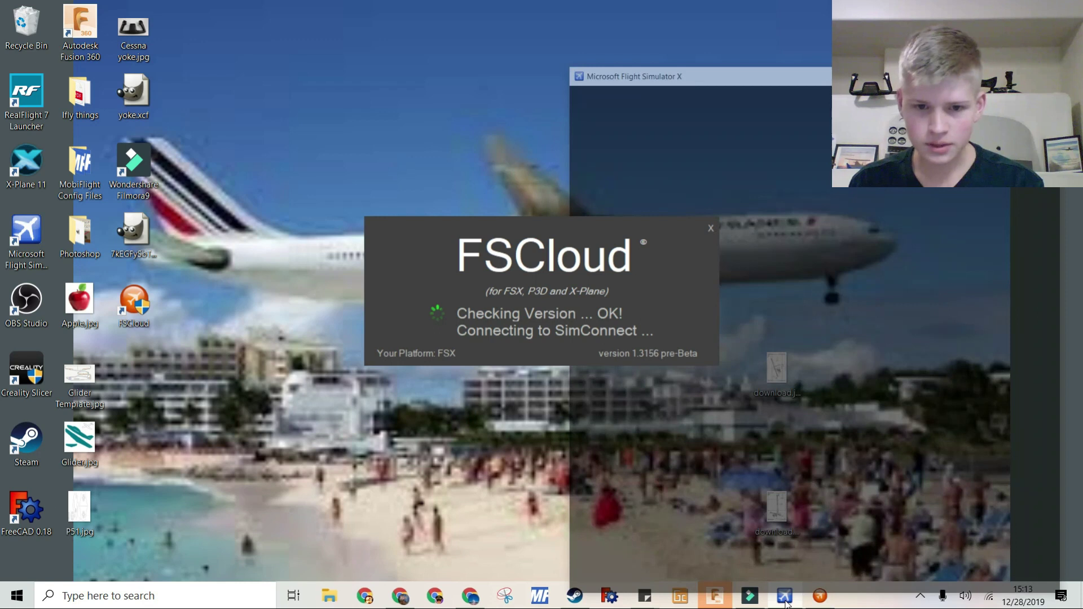
# Dismiss the service pack notice and firewall alert, then scroll the online player list
pyautogui.press('Return')
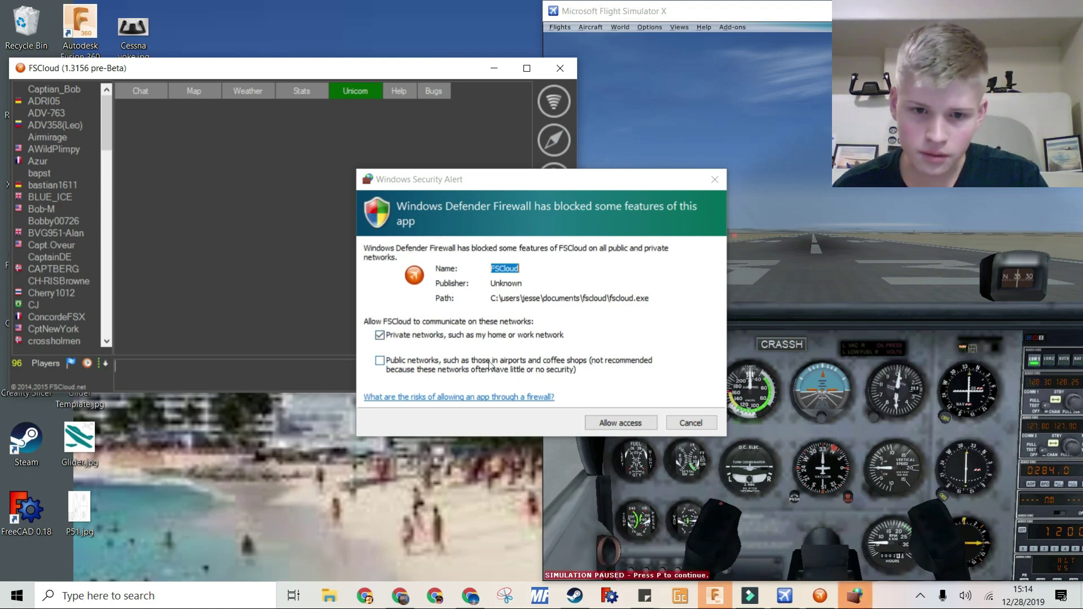
pyautogui.press('Return')
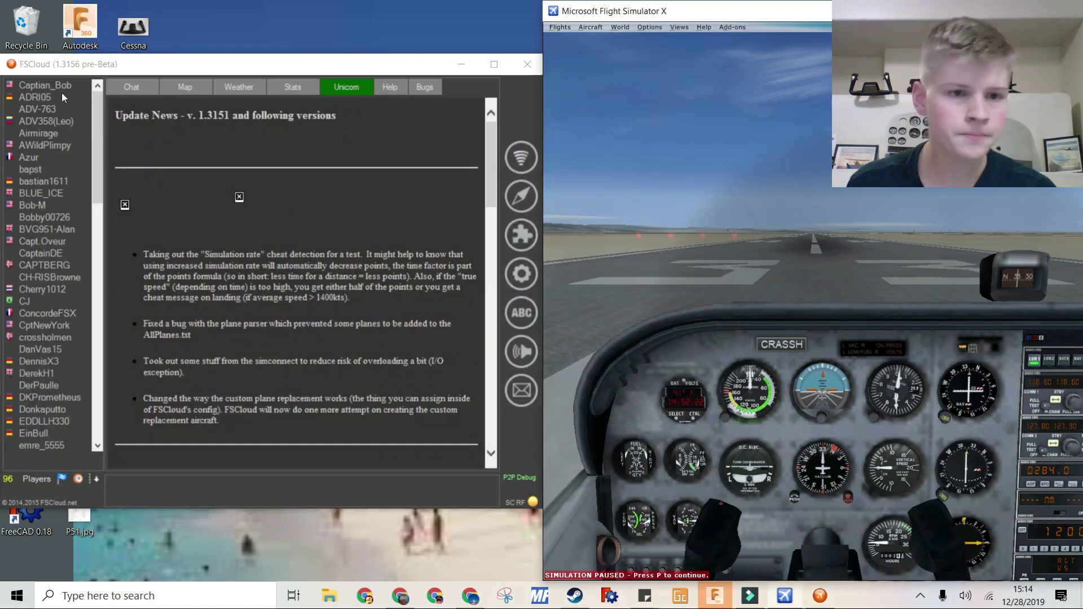
pyautogui.scroll(-6, 63, 383)
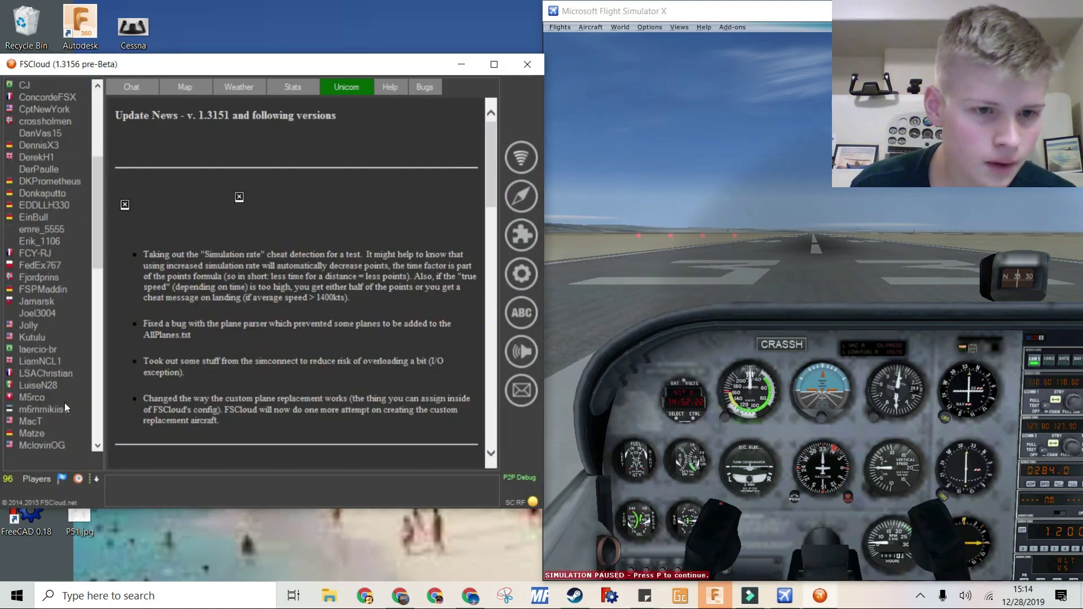
pyautogui.scroll(-5, 64, 400)
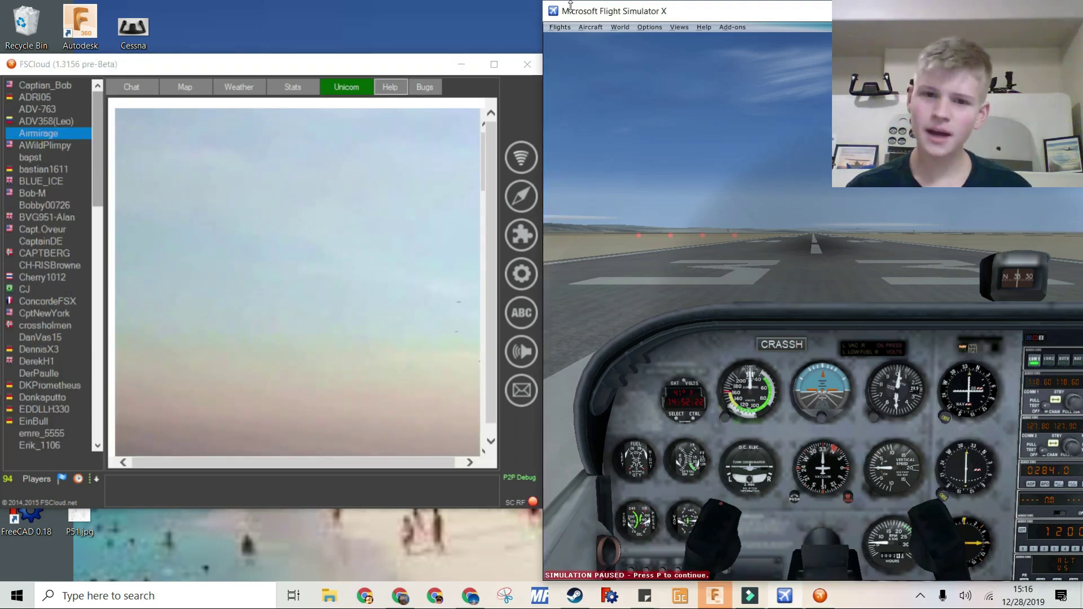
pyautogui.click(590, 28)
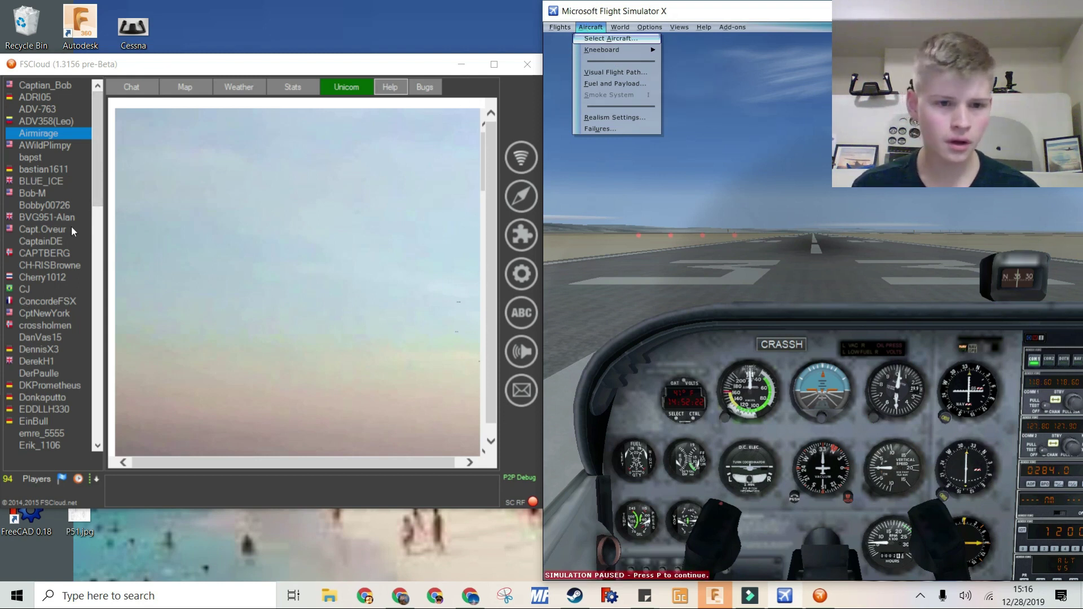
# Relocate the FSX aircraft to San Francisco Intl (KSFO) at PARKING 18 -- RAMP GA SMALL
pyautogui.click(626, 39)
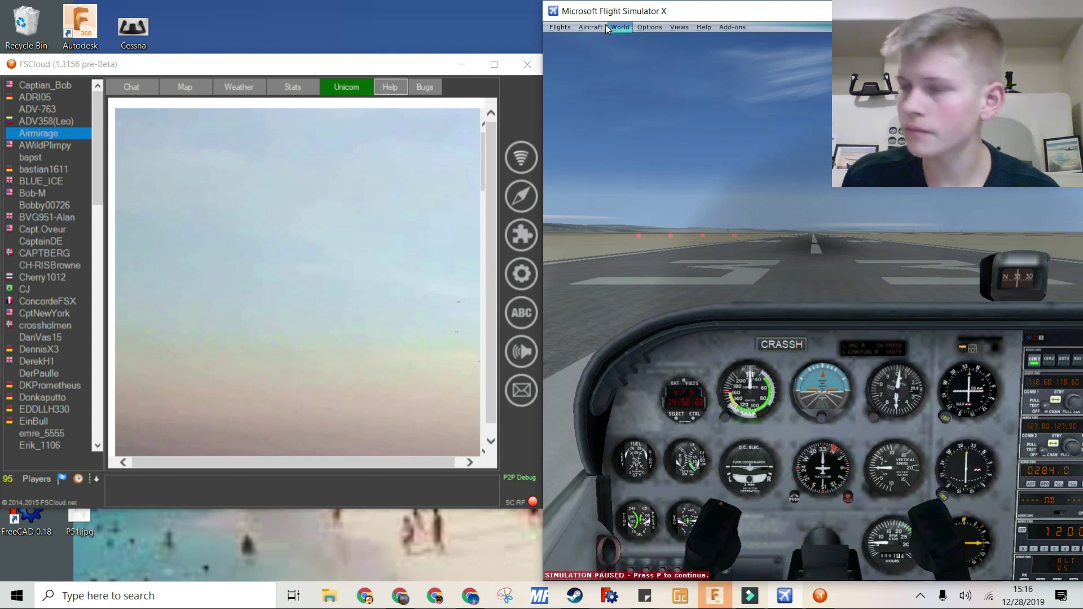
pyautogui.click(620, 27)
pyautogui.click(641, 62)
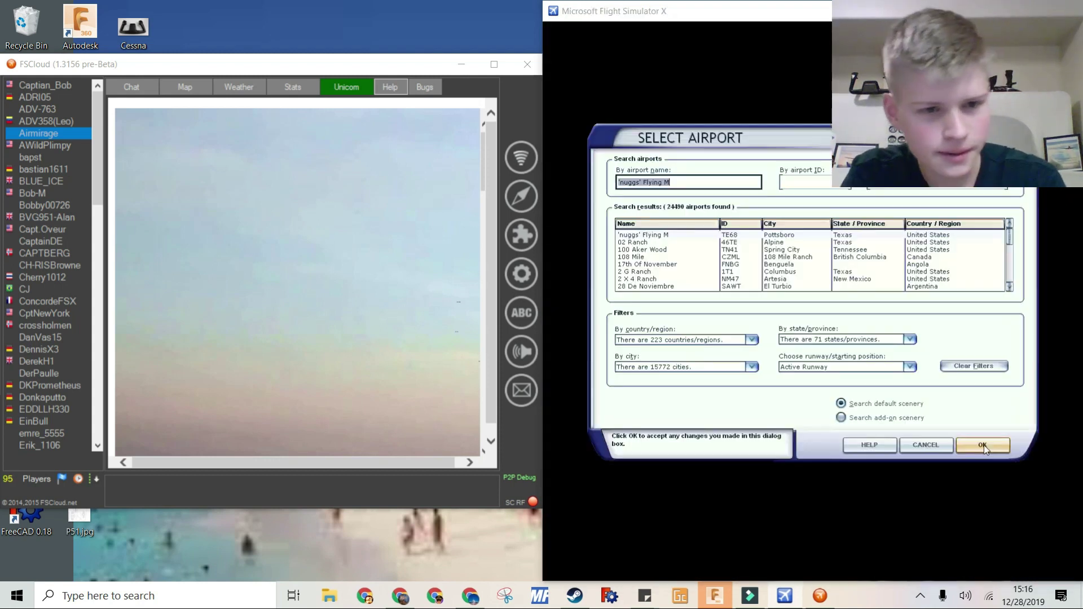
pyautogui.click(807, 182)
pyautogui.write('KSFO')
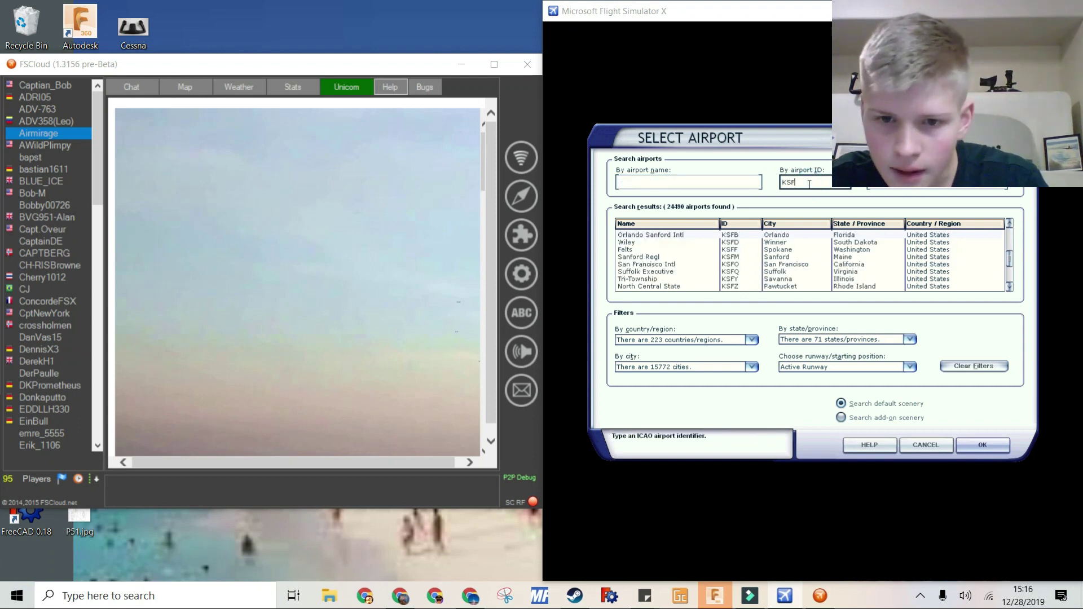
pyautogui.click(789, 265)
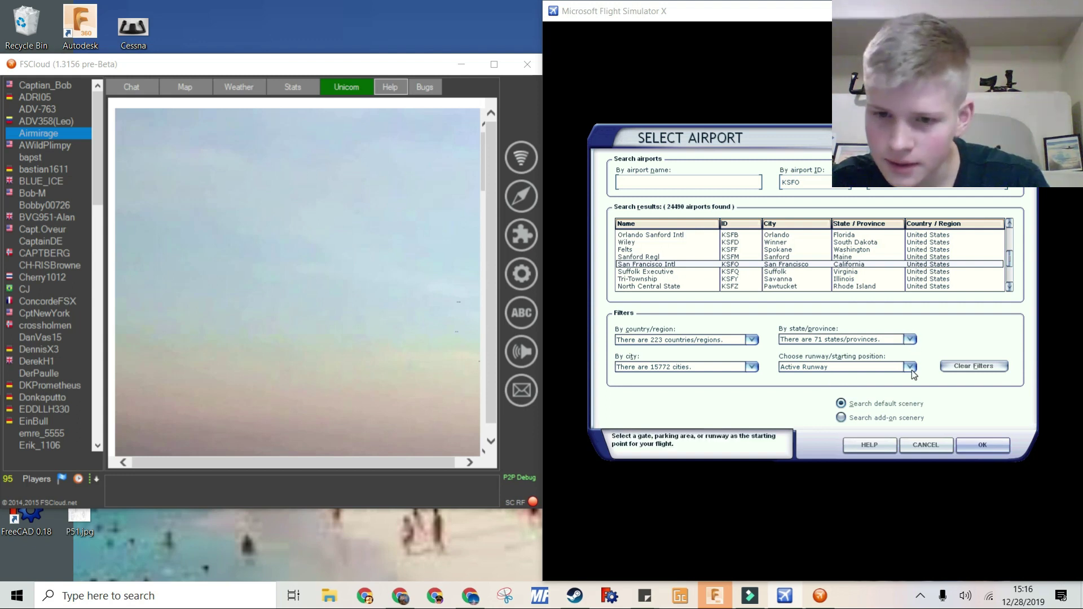
pyautogui.click(880, 368)
pyautogui.scroll(-5, 878, 439)
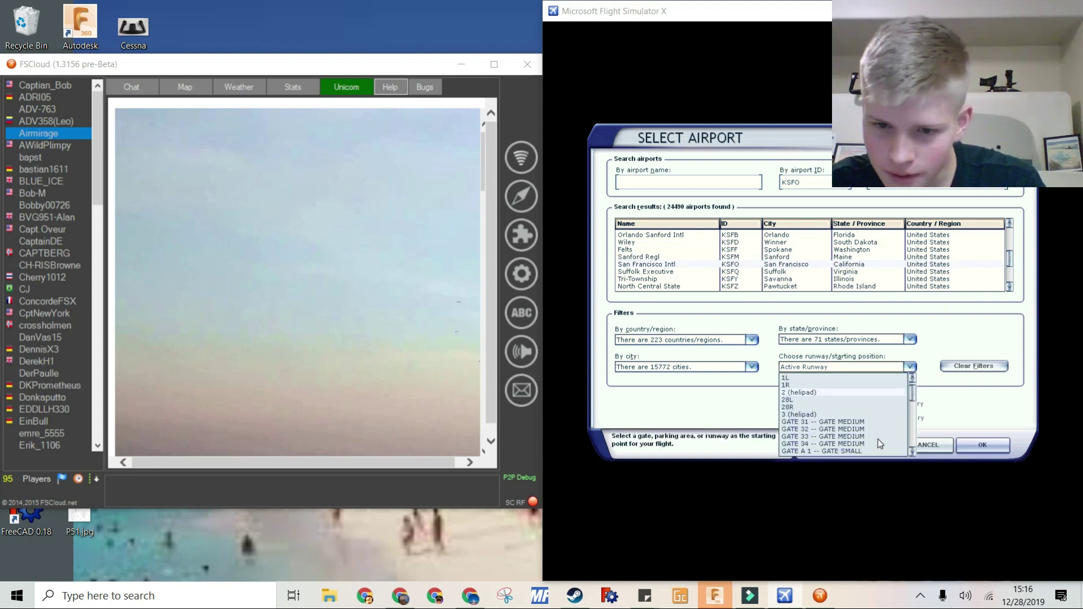
pyautogui.click(866, 402)
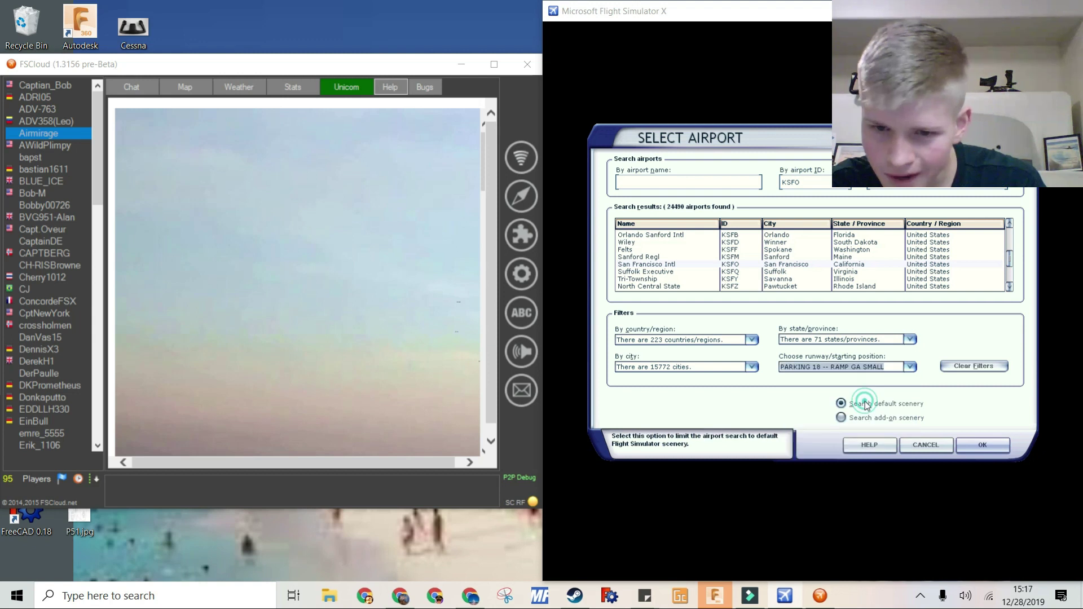
pyautogui.click(984, 446)
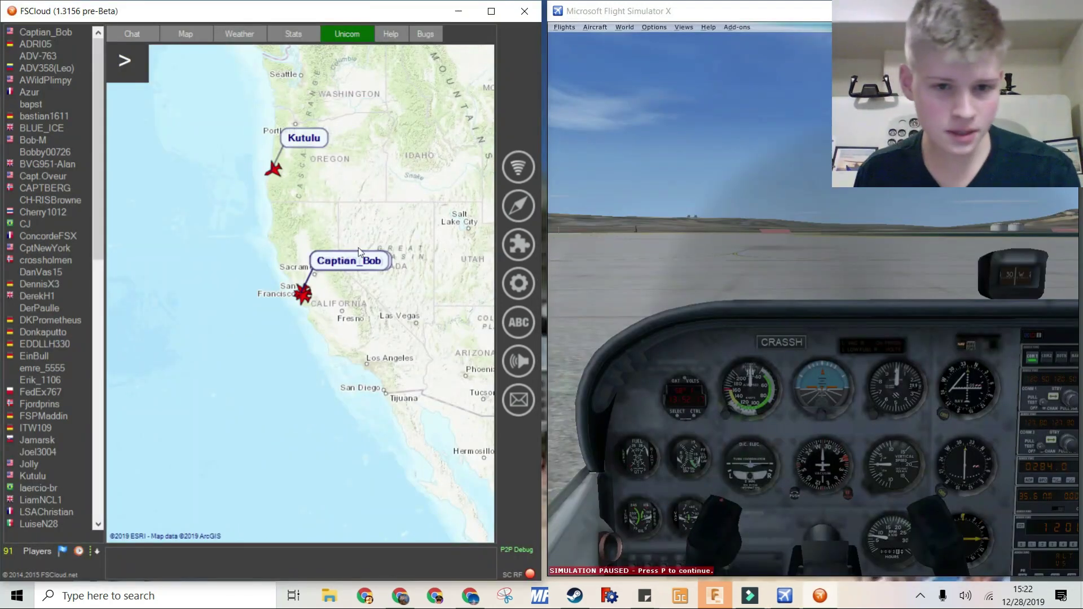
# Zoom the FSCloud map in from the US West Coast to San Francisco airport
pyautogui.scroll(2, 345, 294)
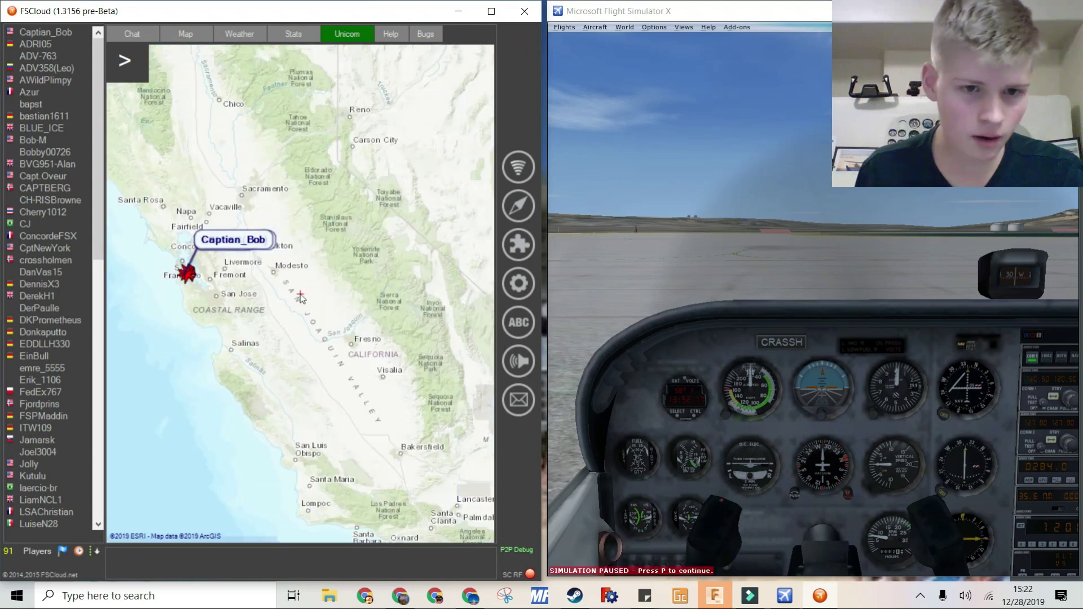
pyautogui.scroll(3, 247, 293)
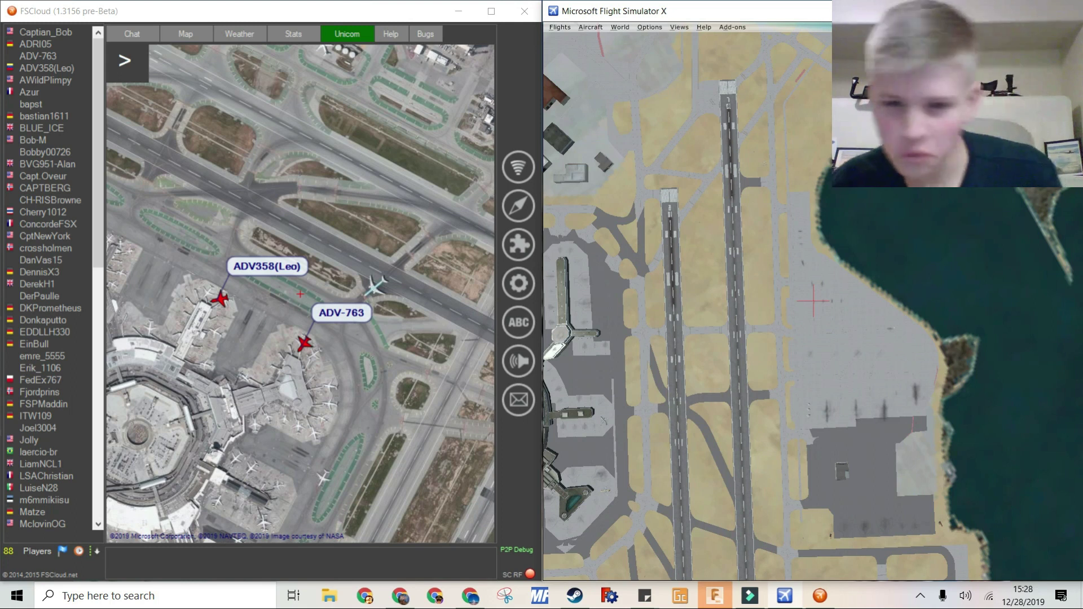
# Pan and zoom the FSCloud map to bring your own aircraft into view
pyautogui.moveTo(415, 188); pyautogui.dragTo(436, 397)
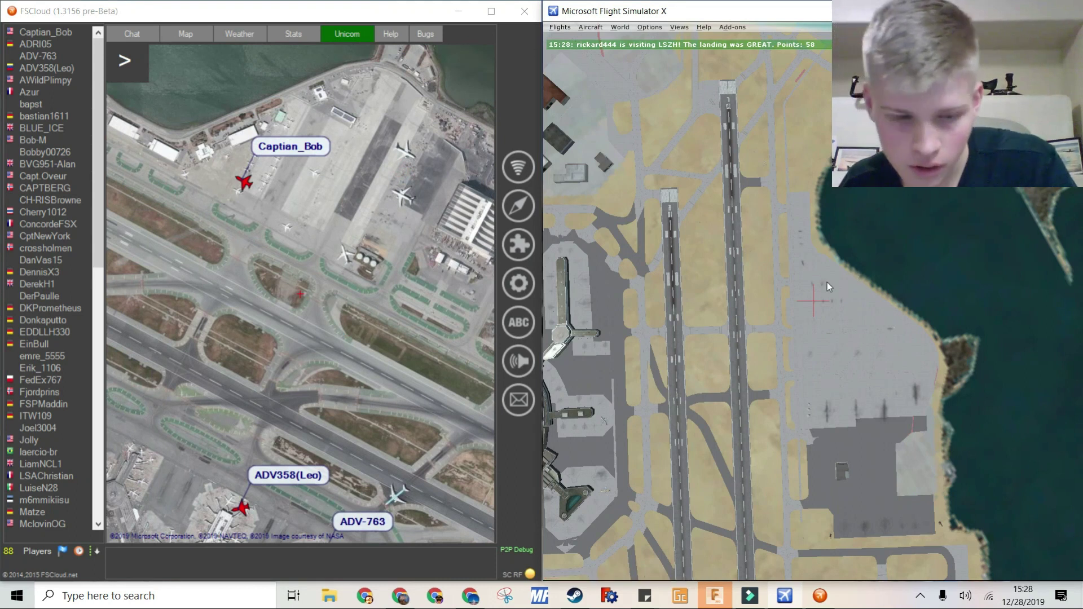
pyautogui.scroll(5, 827, 282)
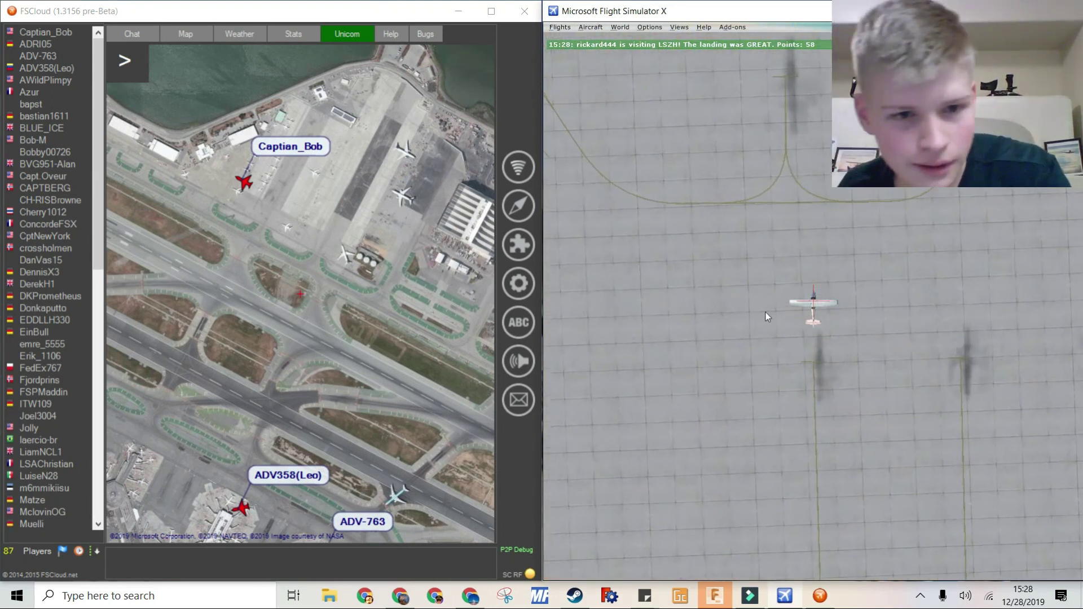
pyautogui.scroll(3, 300, 294)
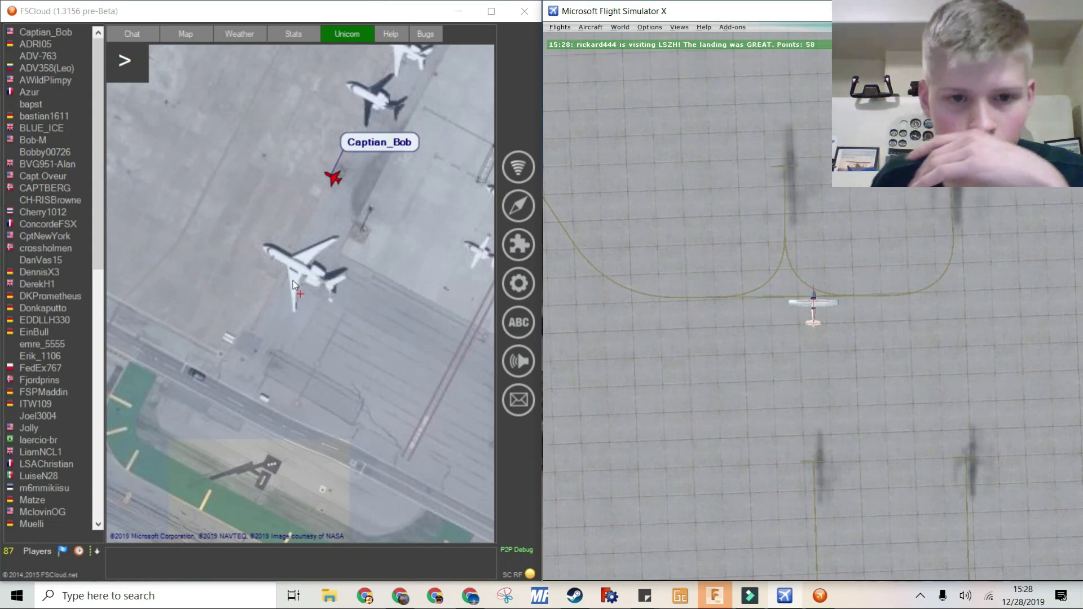
pyautogui.moveTo(297, 164)
pyautogui.mouseDown()
pyautogui.moveTo(291, 221)
pyautogui.moveTo(354, 333)
pyautogui.moveTo(326, 361)
pyautogui.mouseUp()
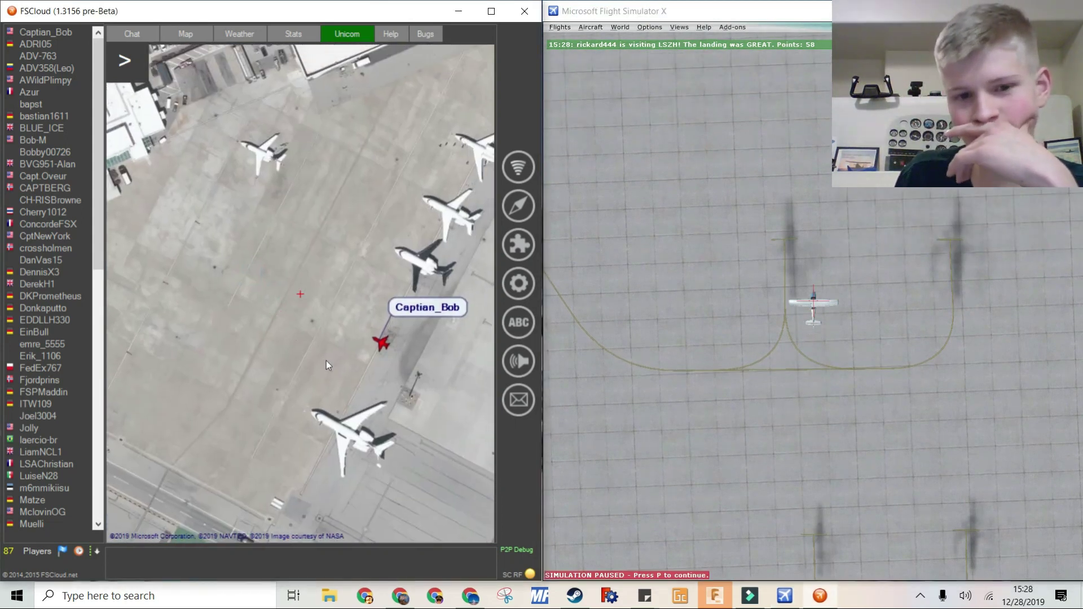
# Unpause the simulation and follow your aircraft, zooming the map out among other players
pyautogui.click(745, 223)
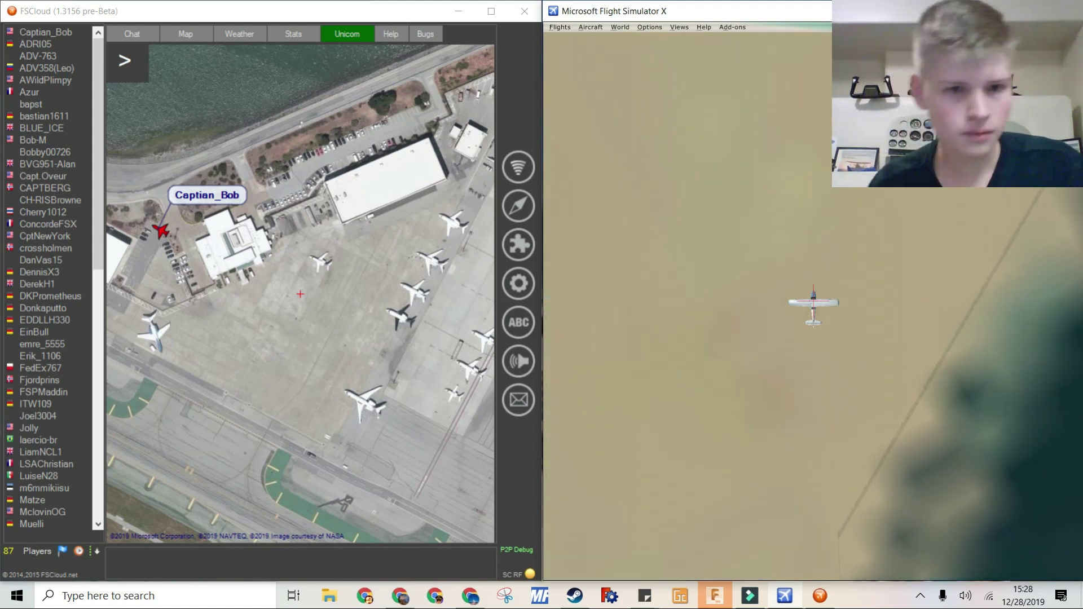
pyautogui.scroll(-2, 401, 274)
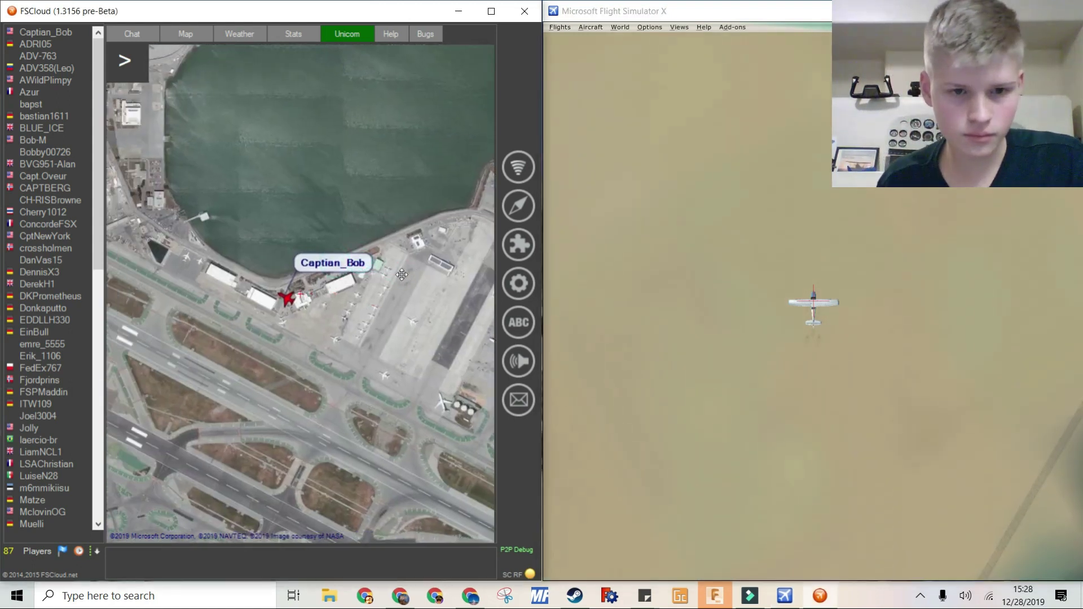
pyautogui.moveTo(246, 256); pyautogui.dragTo(287, 272)
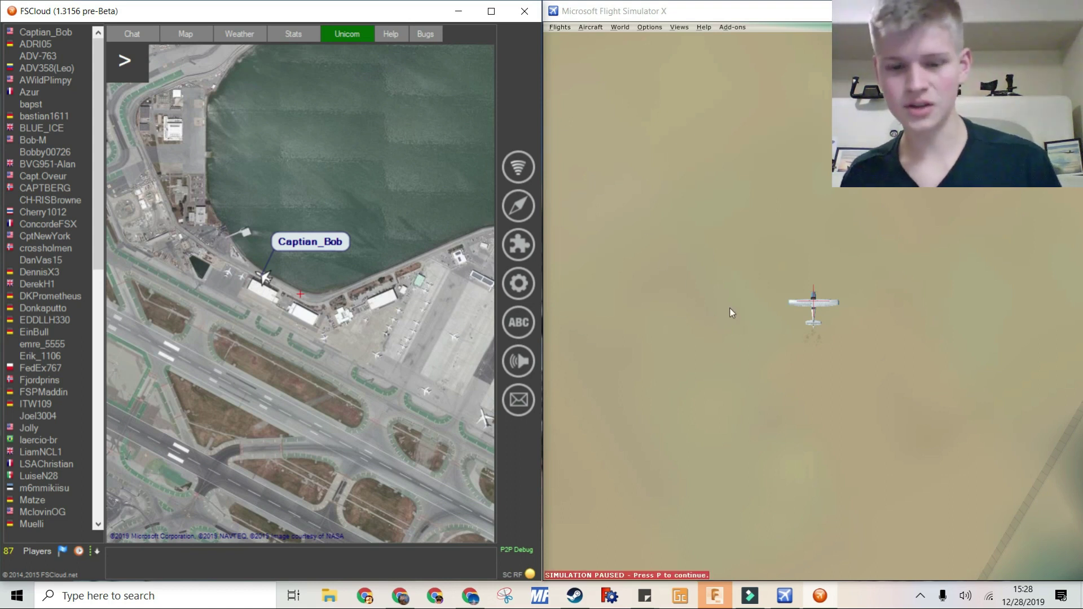
pyautogui.click(852, 254)
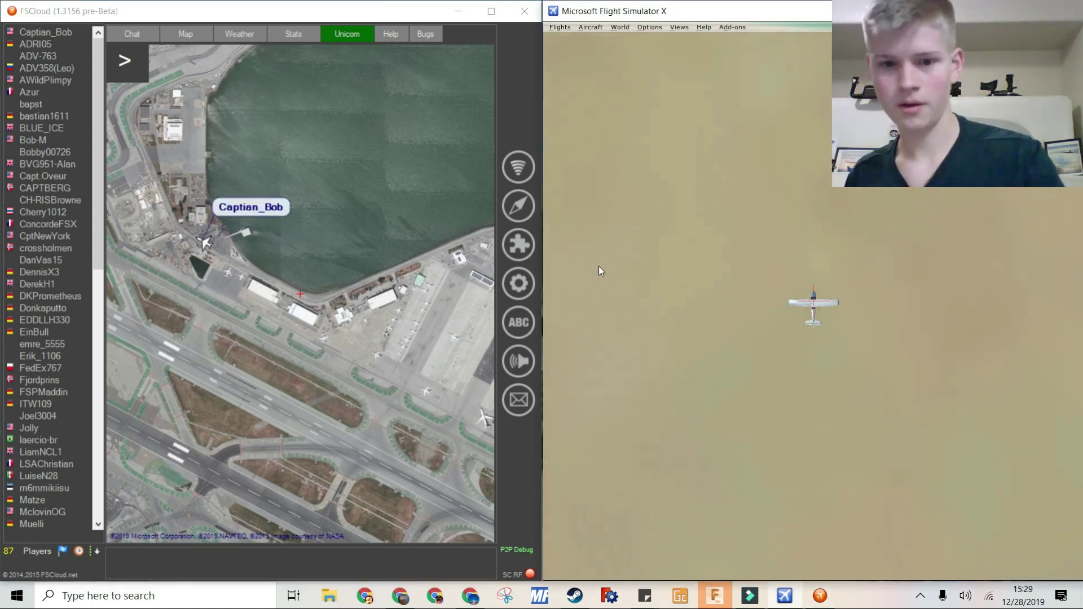
pyautogui.scroll(-2, 251, 253)
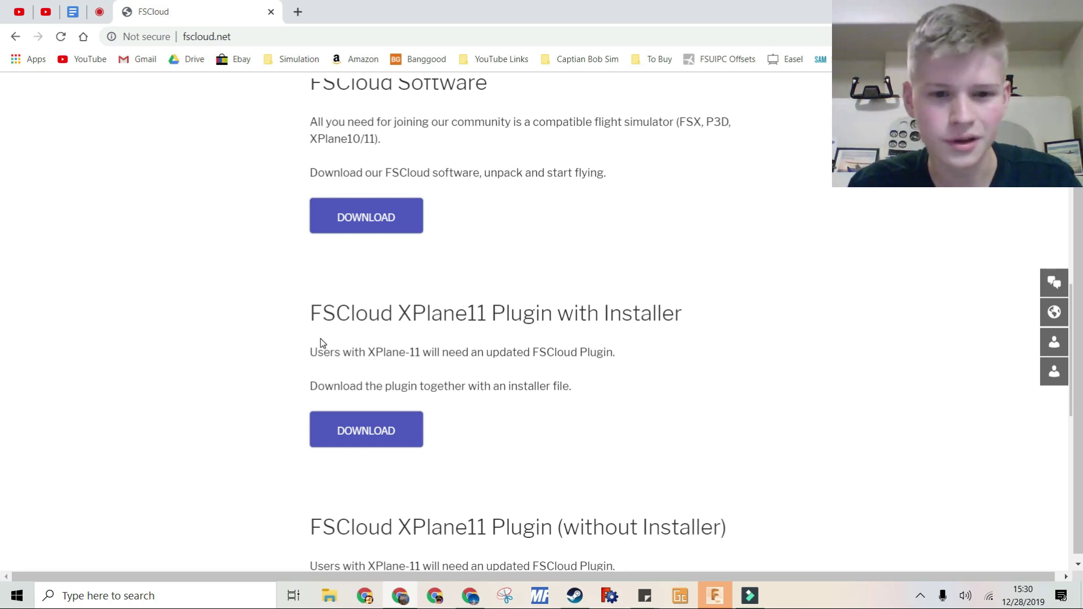
# Download the FSCloud XPlane11 Plugin with Installer as XP11.zip, allowing multiple-file downloads
pyautogui.scroll(10, 320, 334)
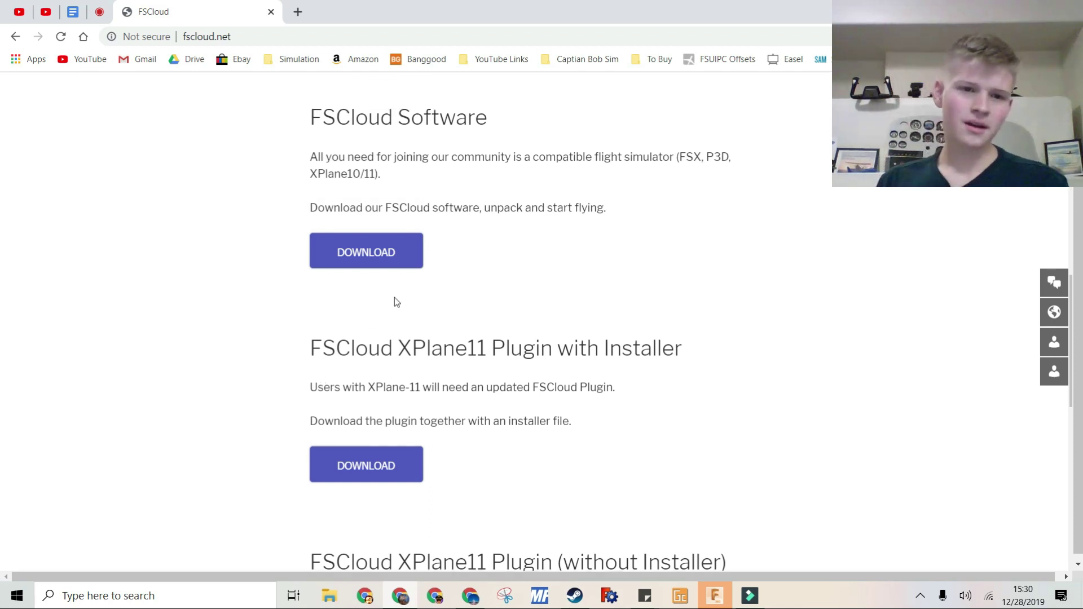
pyautogui.scroll(-10, 307, 177)
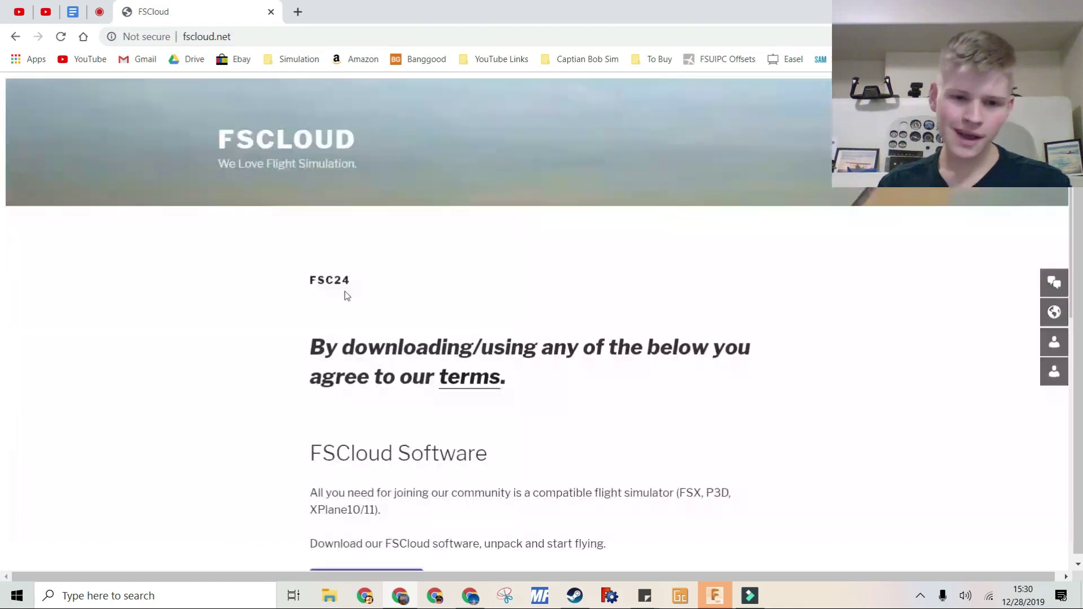
pyautogui.moveTo(312, 310); pyautogui.dragTo(581, 314)
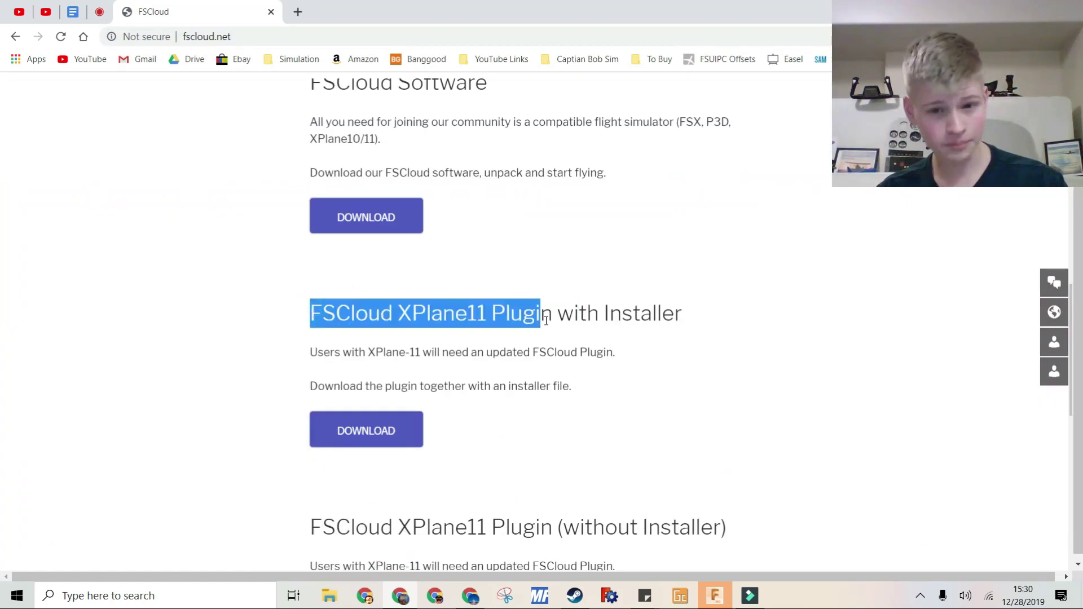
pyautogui.click(694, 418)
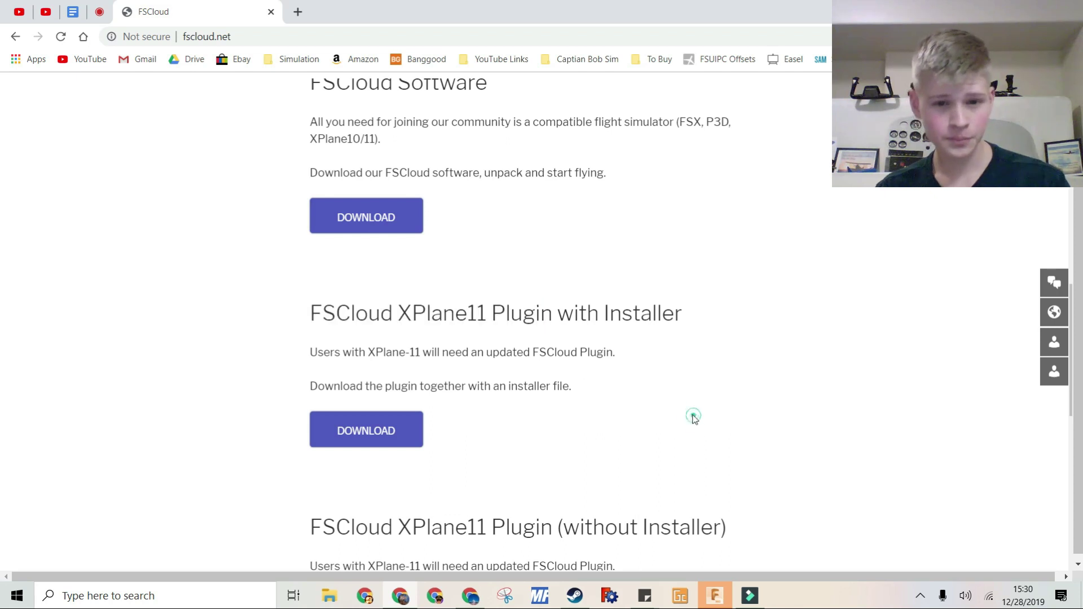
pyautogui.click(366, 433)
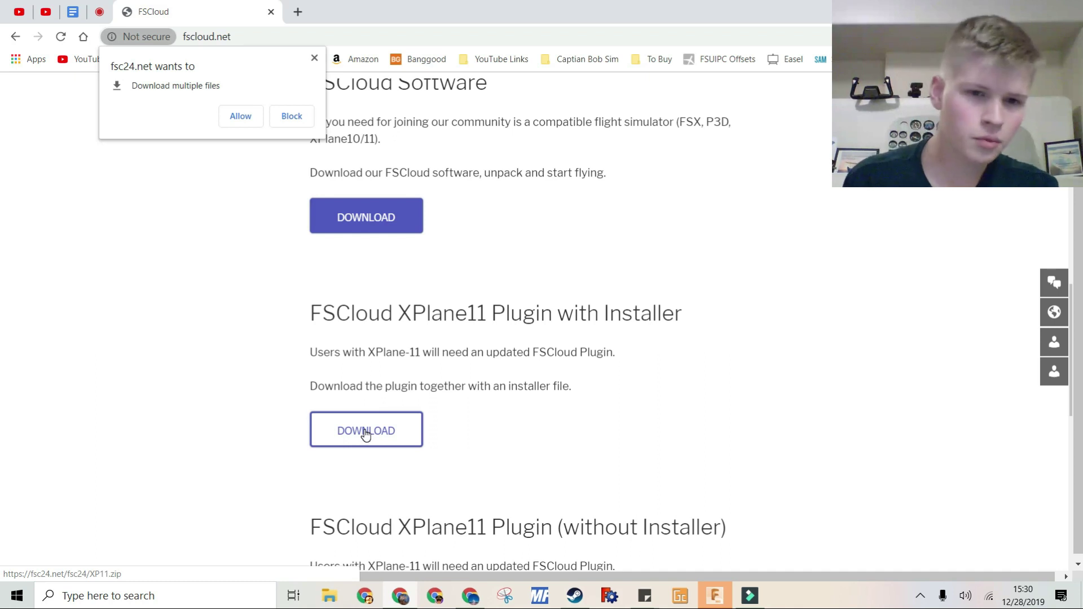
pyautogui.click(244, 117)
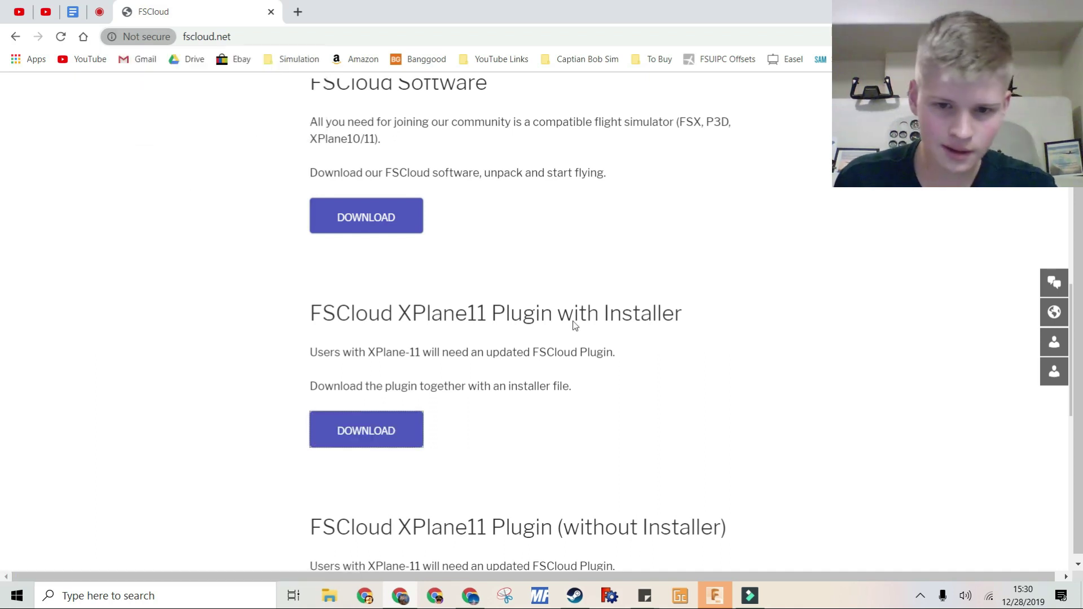
pyautogui.scroll(-4, 575, 326)
pyautogui.moveTo(384, 326); pyautogui.dragTo(648, 347)
pyautogui.click(793, 320)
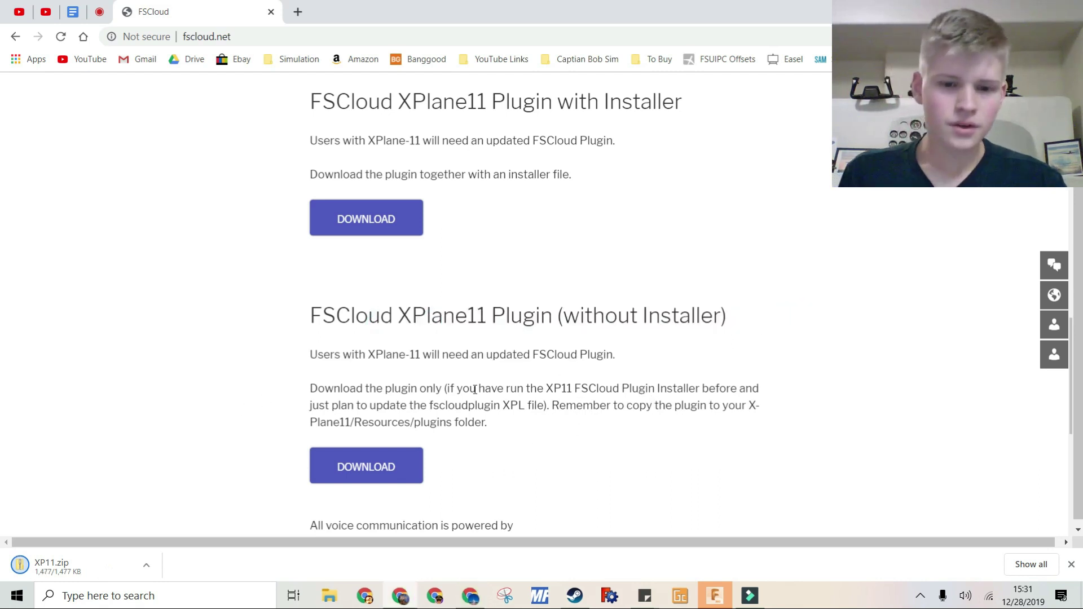
# Extract all 10 items of XP11.zip into the Downloads\XP11 folder
pyautogui.click(86, 576)
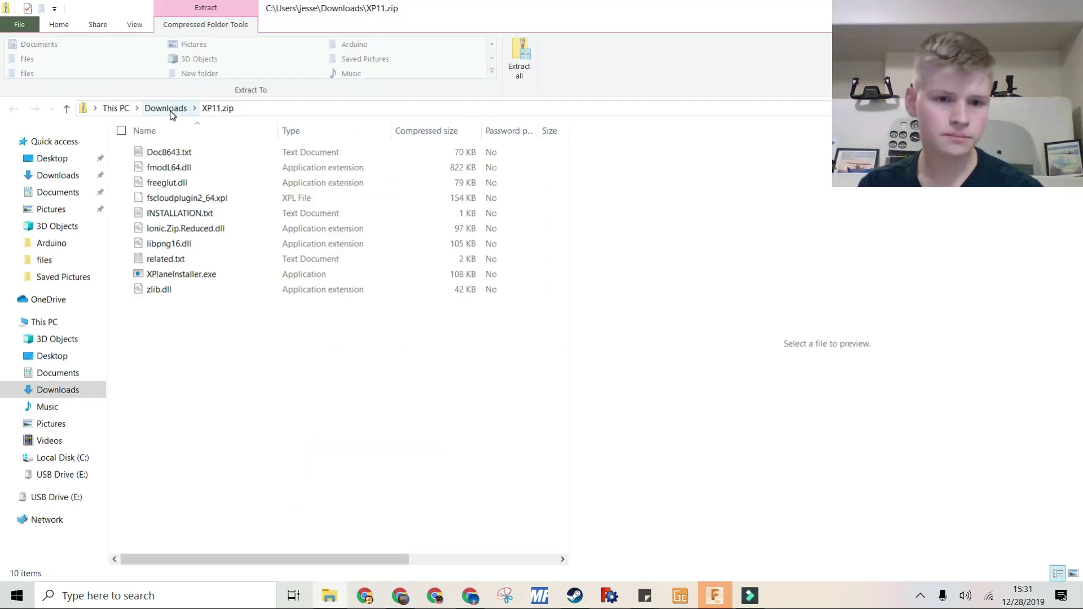
pyautogui.click(167, 108)
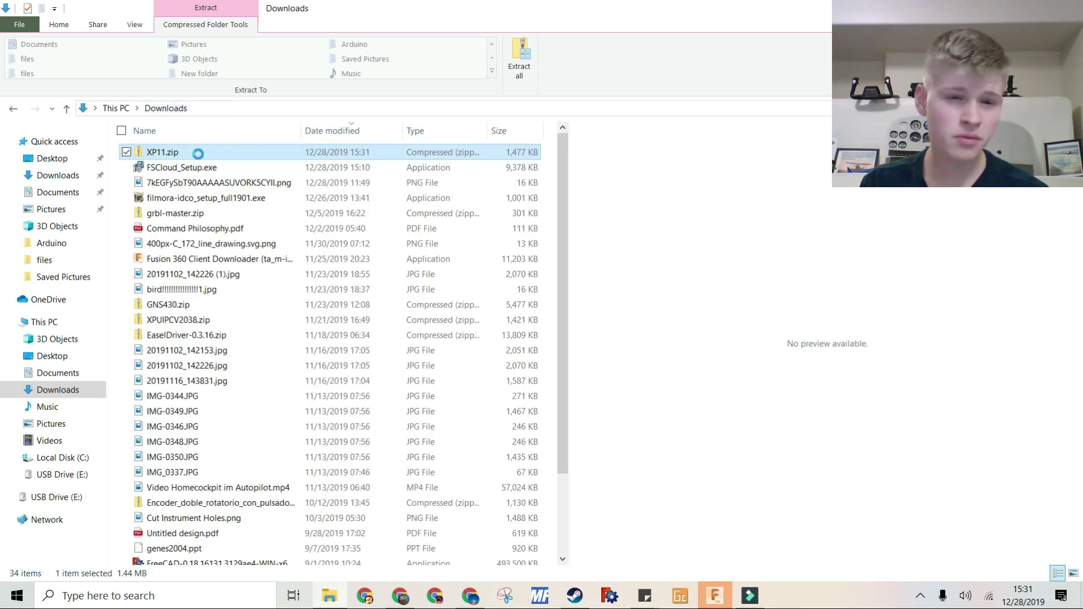
pyautogui.rightClick(283, 150)
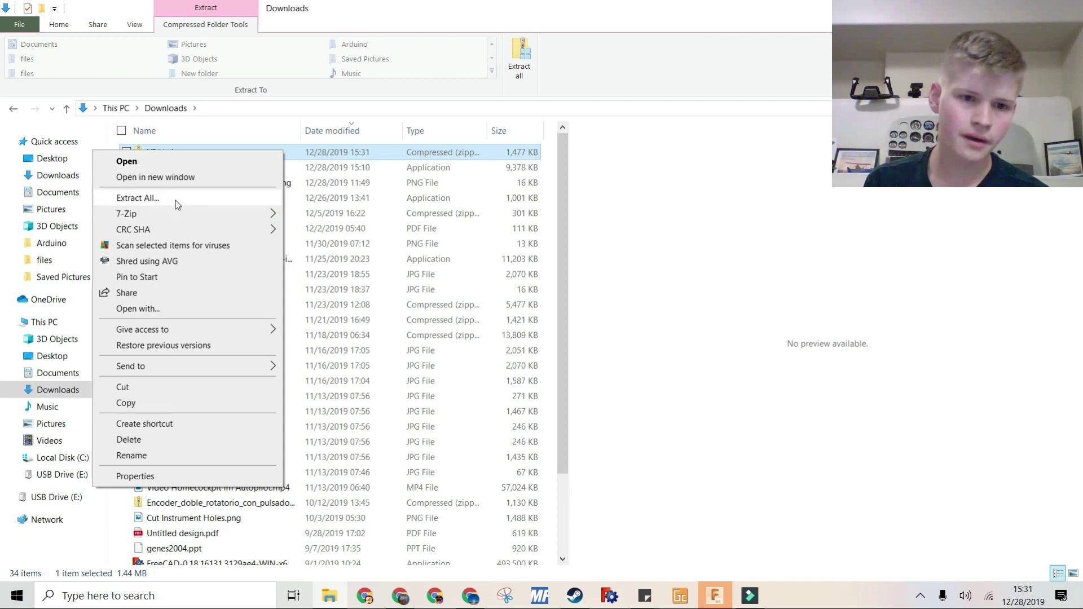
pyautogui.click(176, 201)
pyautogui.click(654, 441)
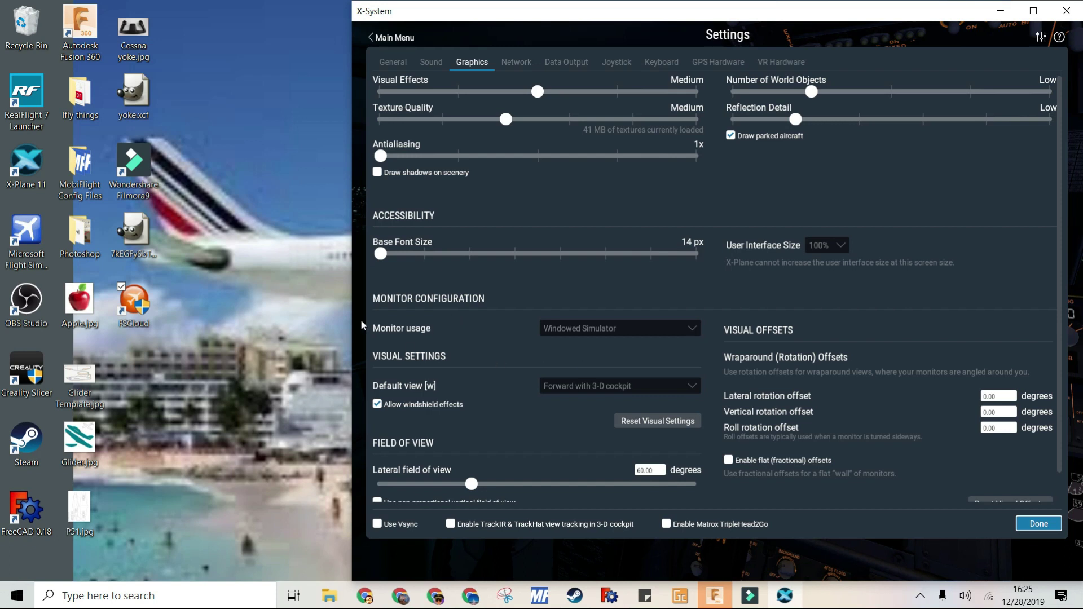
# Try Full Screen Simulator for Monitor usage, then snap the X-Plane settings window right
pyautogui.click(580, 330)
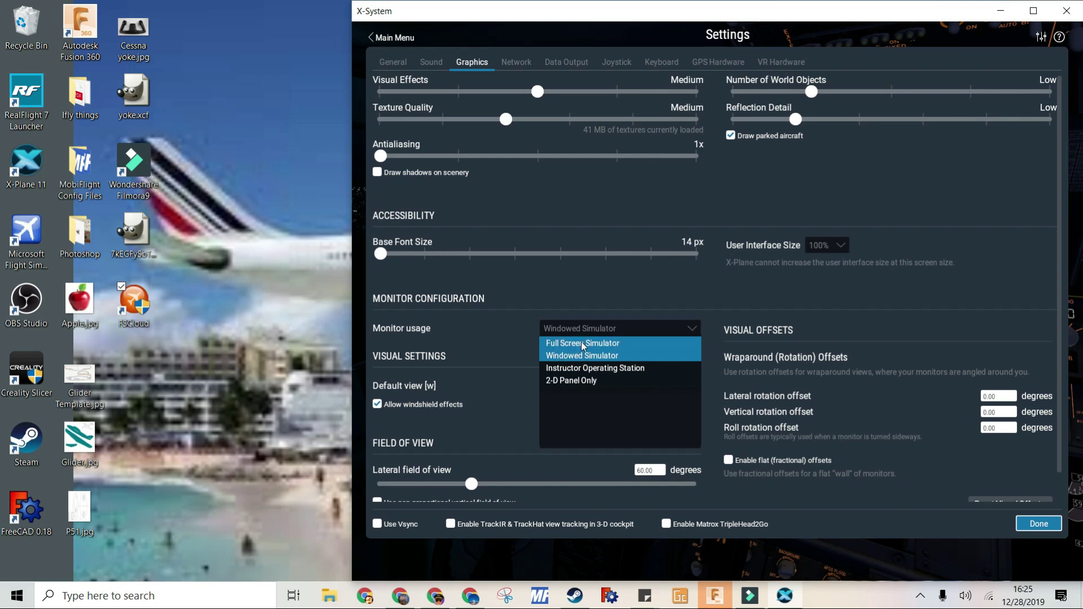
pyautogui.click(581, 344)
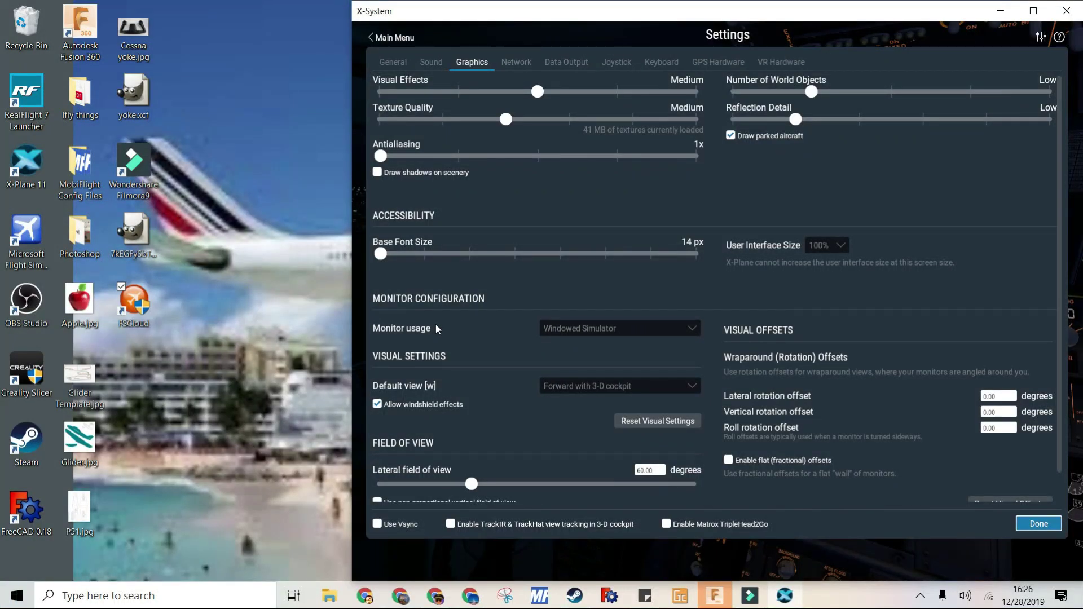
pyautogui.moveTo(559, 21); pyautogui.dragTo(587, 79)
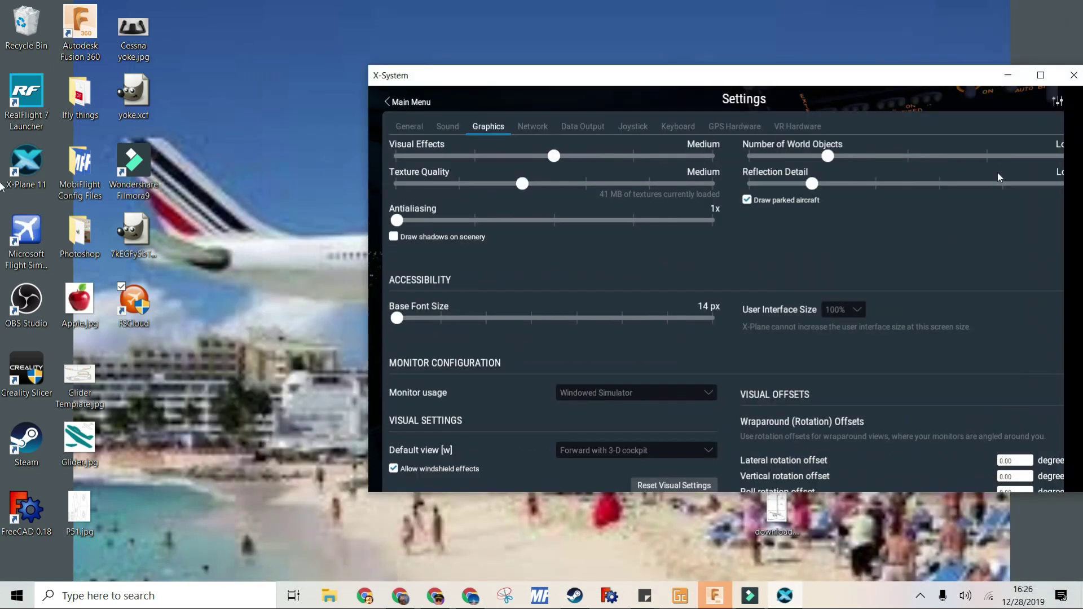
pyautogui.press('super+Right')
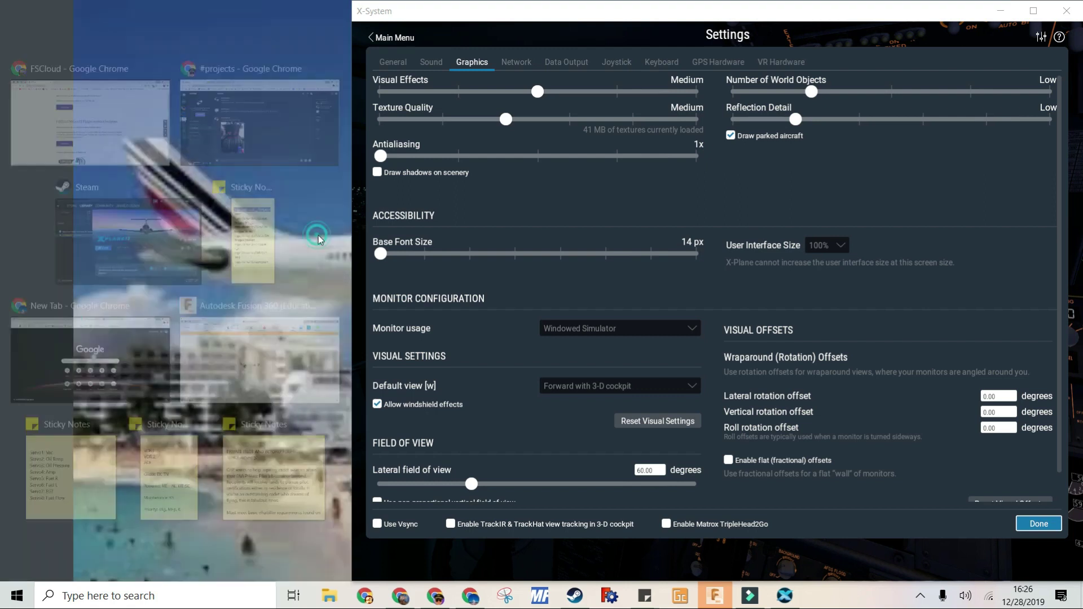
# Snap Explorer left, open the XP11 folder and launch XPlaneInstaller.exe
pyautogui.click(319, 235)
pyautogui.scroll(-10, 219, 509)
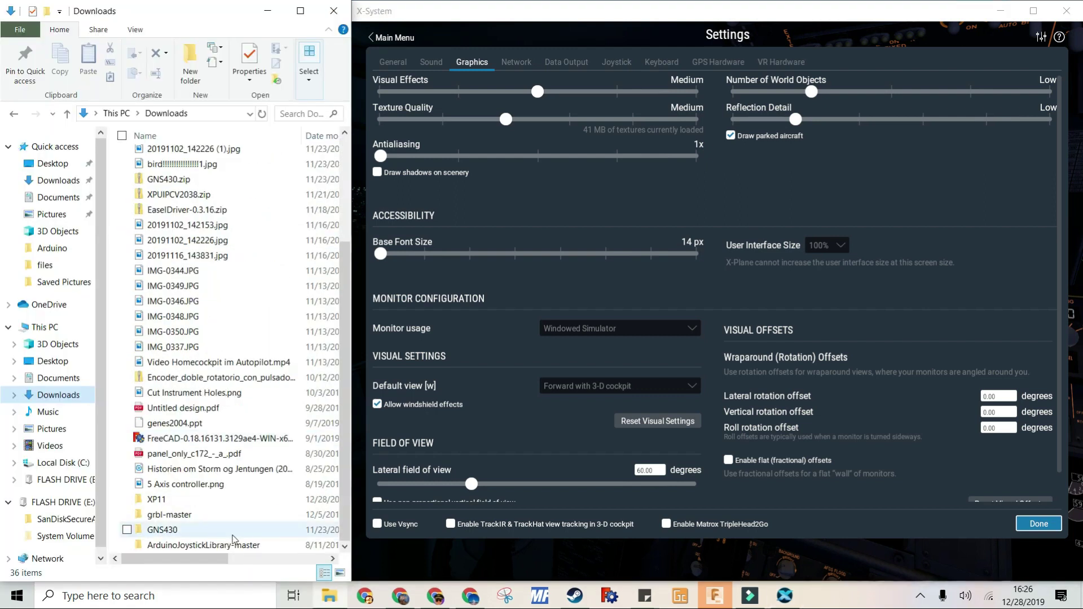
pyautogui.click(219, 507)
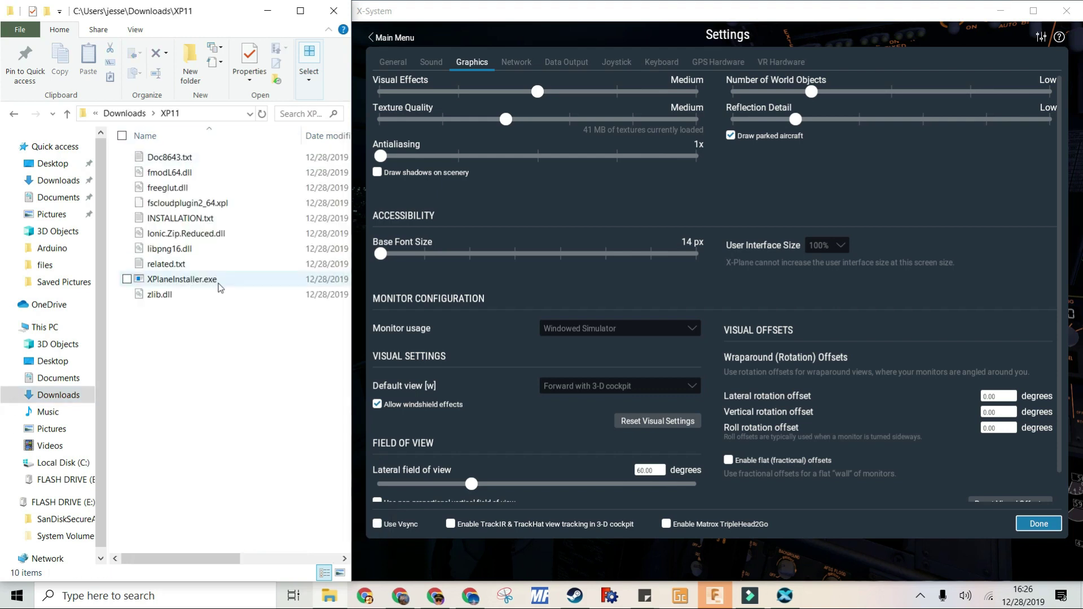
pyautogui.click(220, 287)
# Open INSTALLATION.txt beside the installer and confirm downloading the BlueBell CSL packages
pyautogui.click(186, 219)
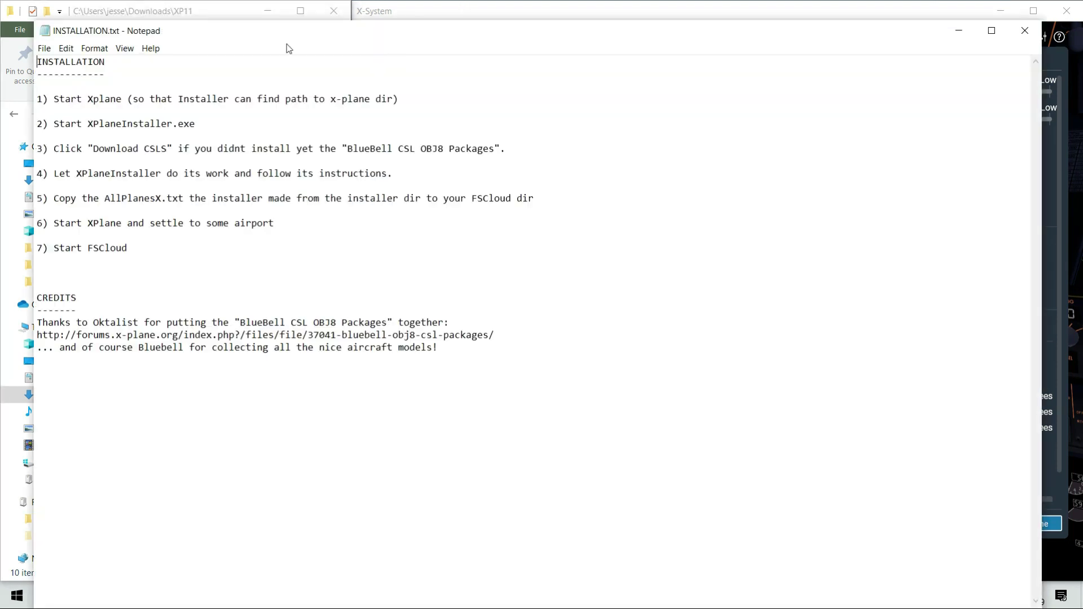
pyautogui.moveTo(34, 101); pyautogui.dragTo(630, 103)
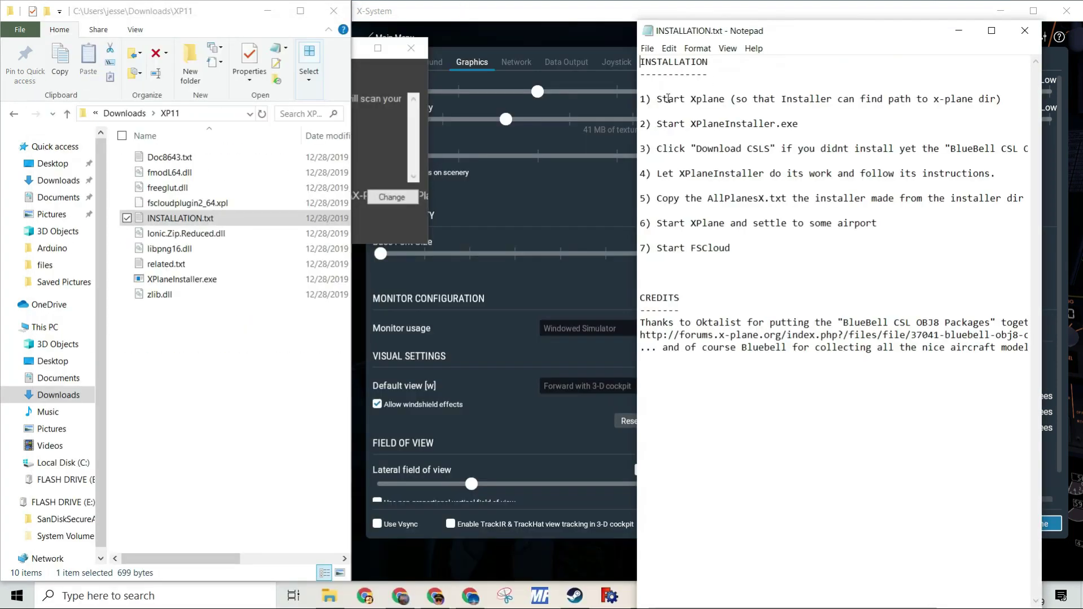
pyautogui.click(671, 127)
pyautogui.moveTo(692, 150); pyautogui.dragTo(641, 162)
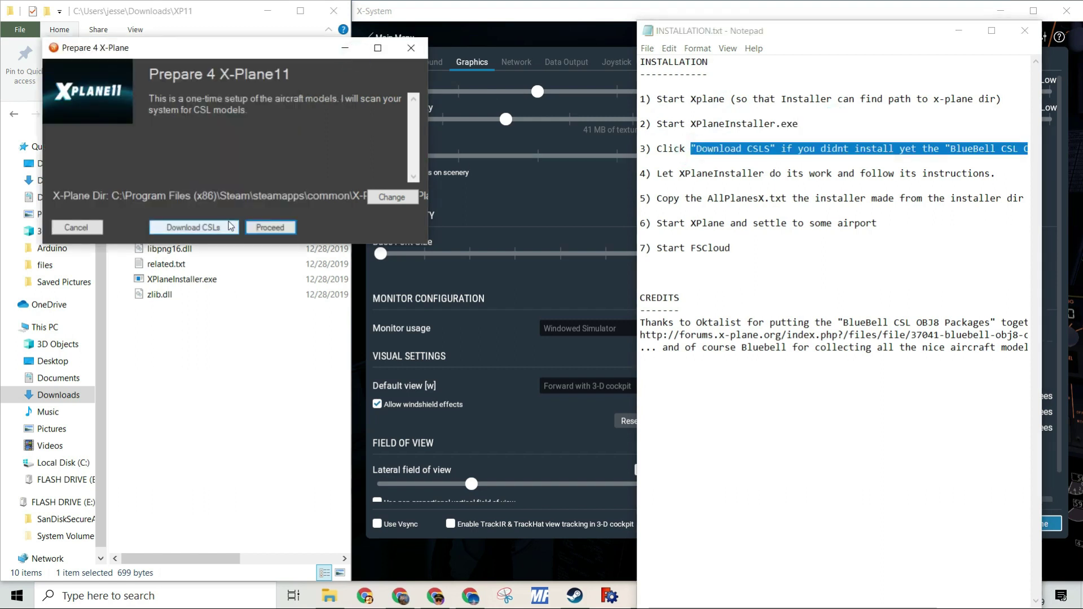
pyautogui.click(204, 228)
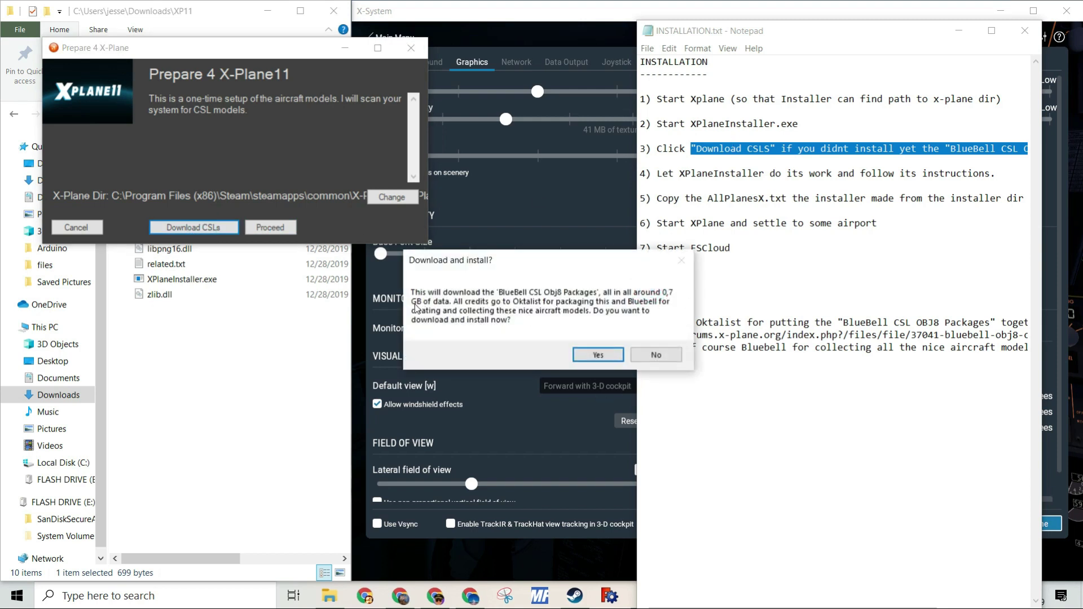
pyautogui.click(599, 355)
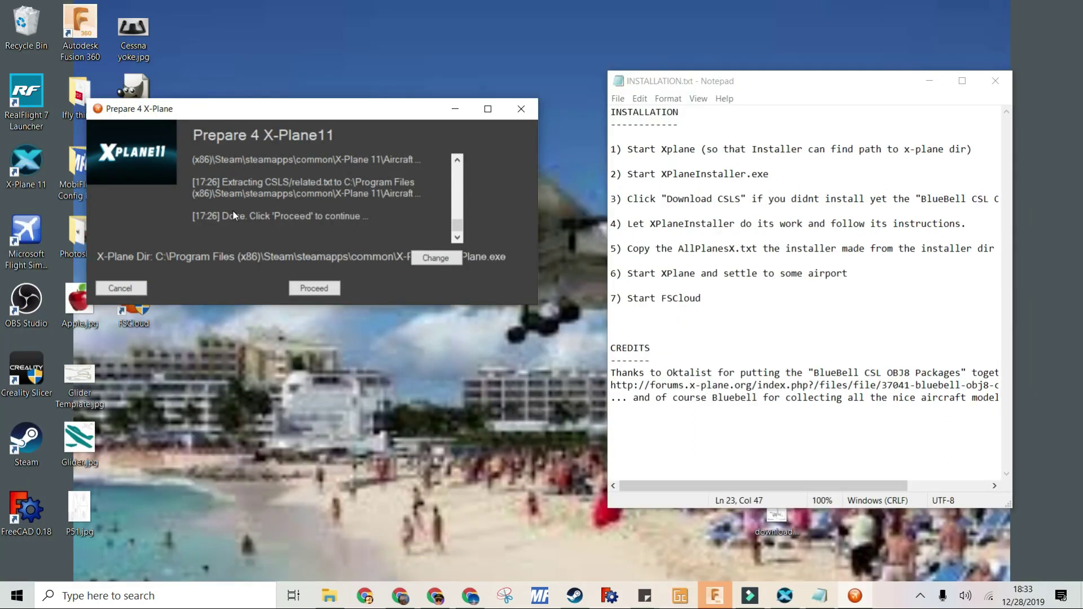
# Proceed past the finished CSL download and force-close the unresponsive X-Plane 11
pyautogui.click(313, 288)
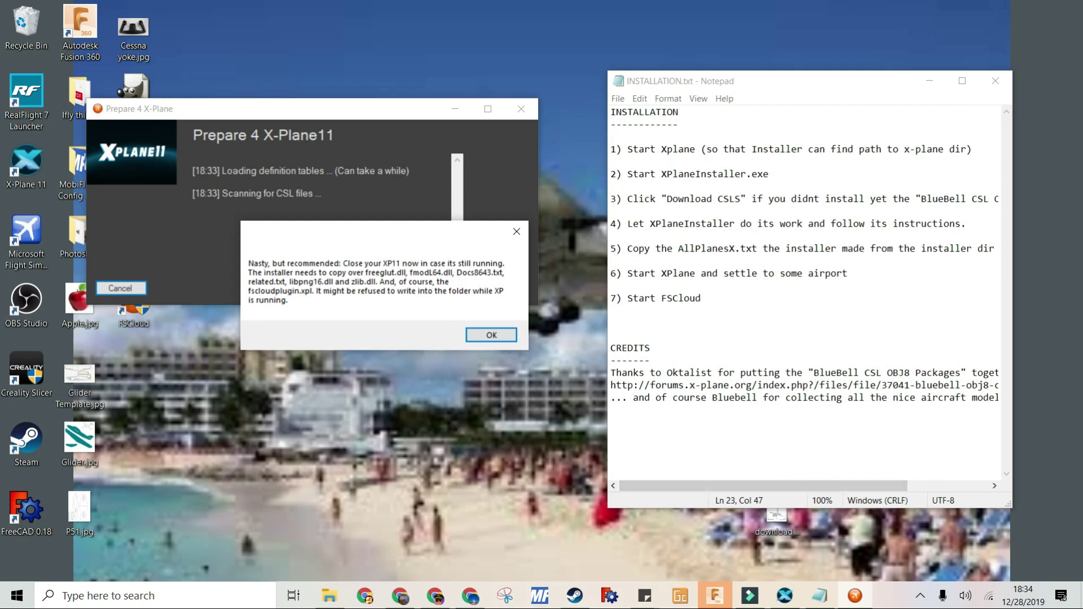
pyautogui.click(785, 596)
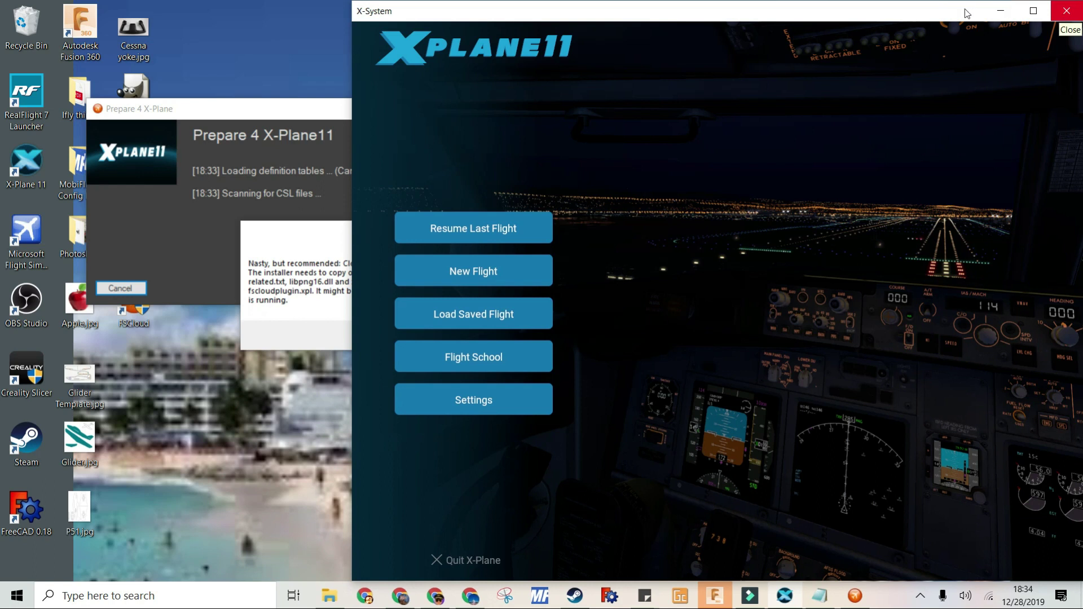
pyautogui.click(1072, 14)
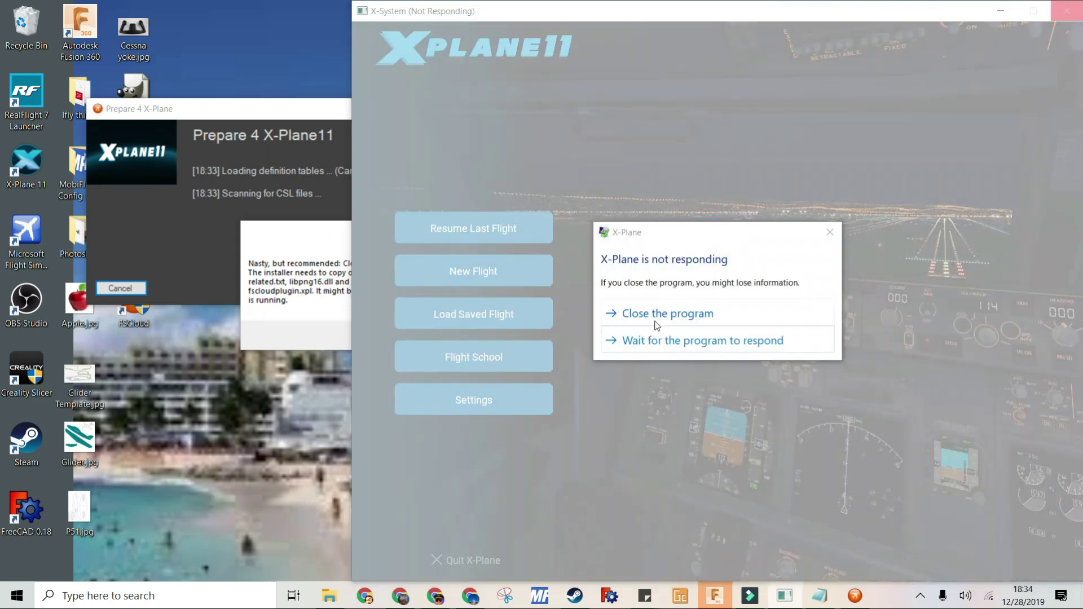
pyautogui.click(654, 314)
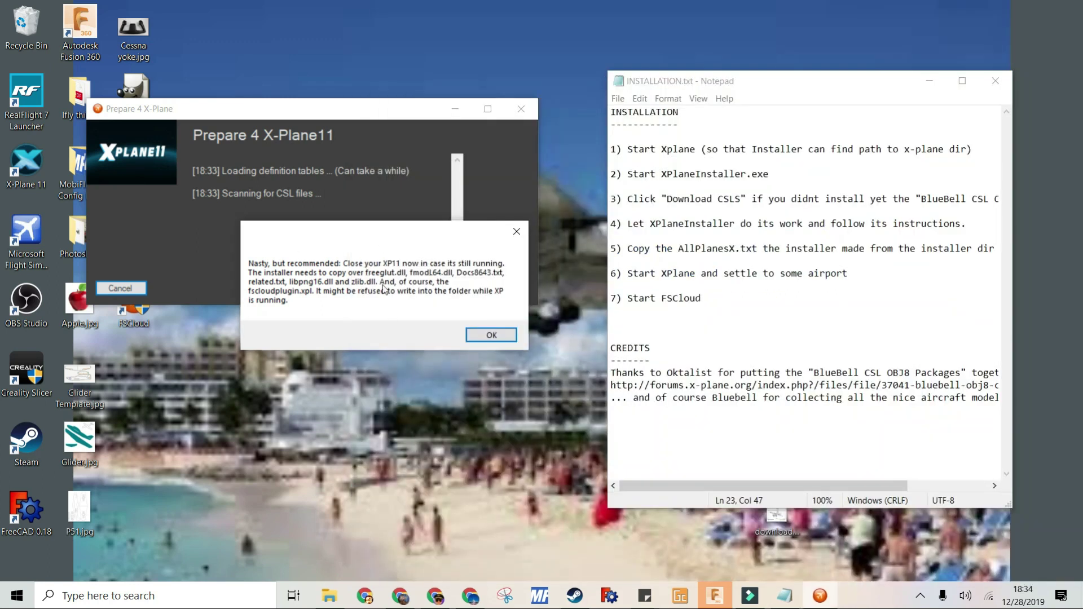
# Acknowledge the close-XP11 warning, then open the XP11 folder to find AllPlanesX.txt
pyautogui.click(494, 340)
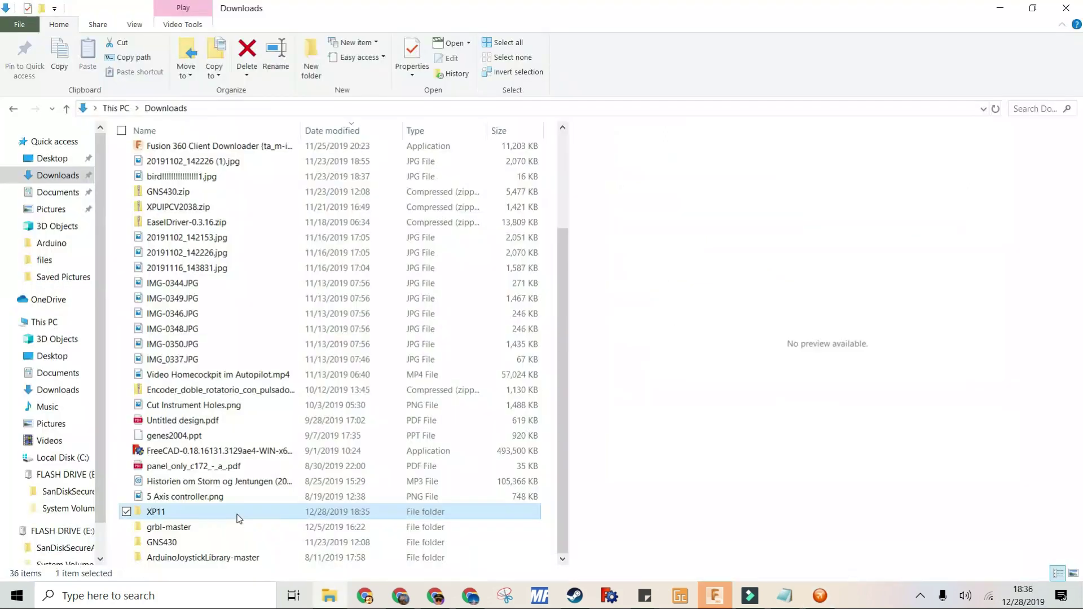
pyautogui.doubleClick(239, 518)
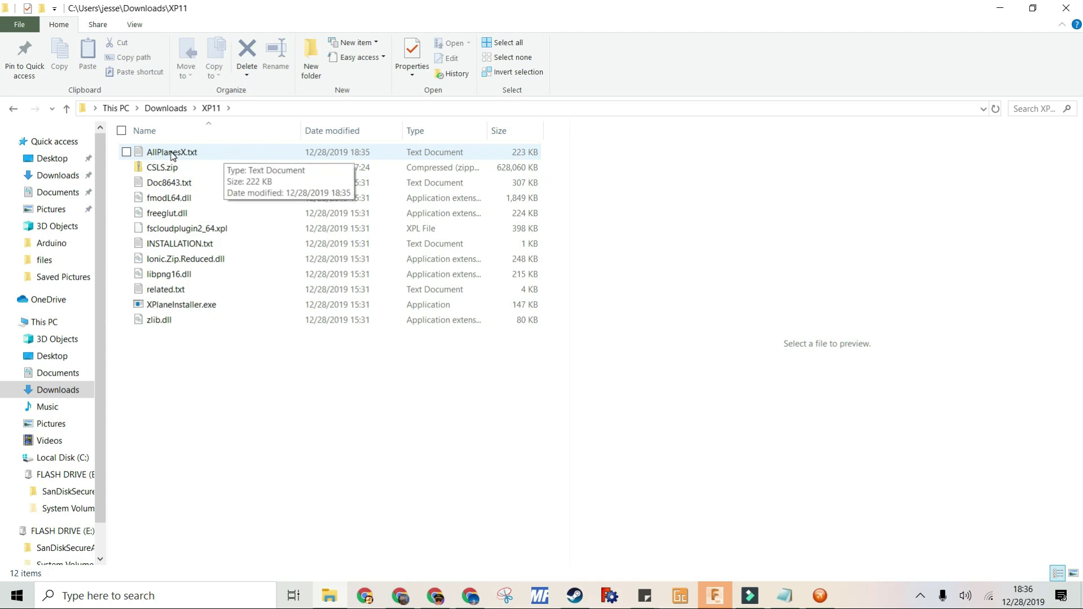
# View the generated AllPlanesX.txt, then close it
pyautogui.doubleClick(171, 154)
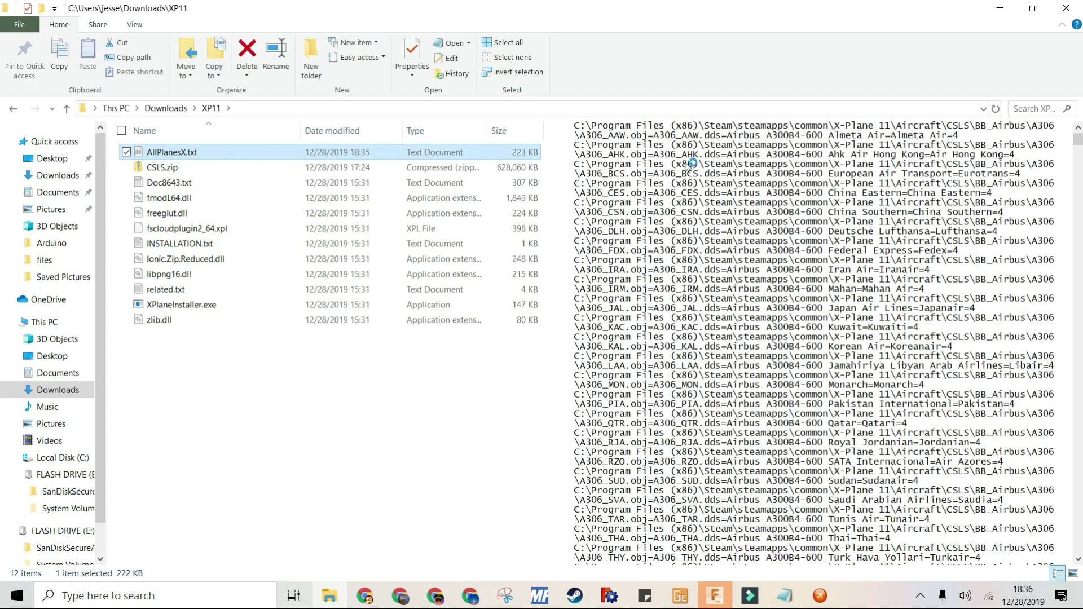
pyautogui.moveTo(1037, 75); pyautogui.dragTo(1036, 586)
pyautogui.click(1025, 30)
# Arrange the Explorer, installer and INSTALLATION notes windows so AllPlanesX.txt shows beside the installer
pyautogui.moveTo(751, 9); pyautogui.dragTo(254, 278)
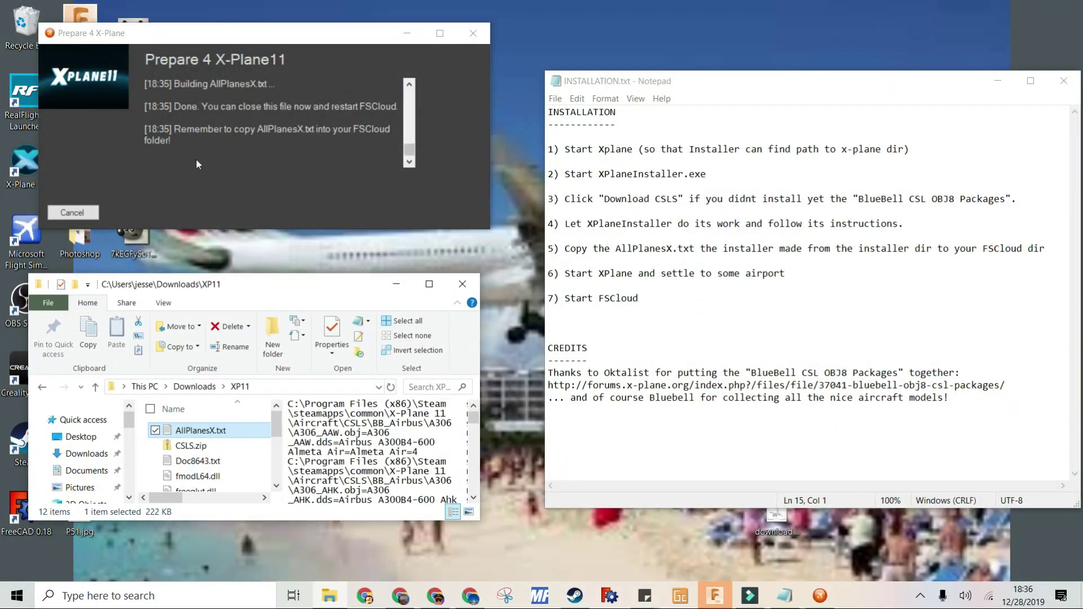
pyautogui.moveTo(236, 36); pyautogui.dragTo(396, 40)
pyautogui.moveTo(825, 248); pyautogui.dragTo(564, 249)
pyautogui.click(998, 81)
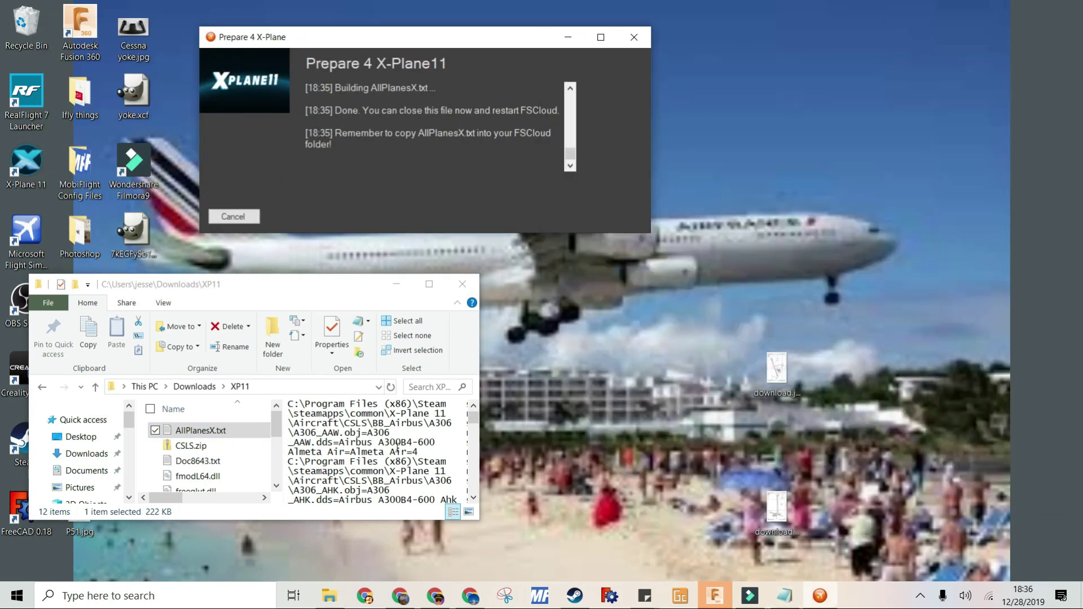
pyautogui.click(820, 596)
pyautogui.click(819, 595)
pyautogui.moveTo(133, 293); pyautogui.dragTo(745, 301)
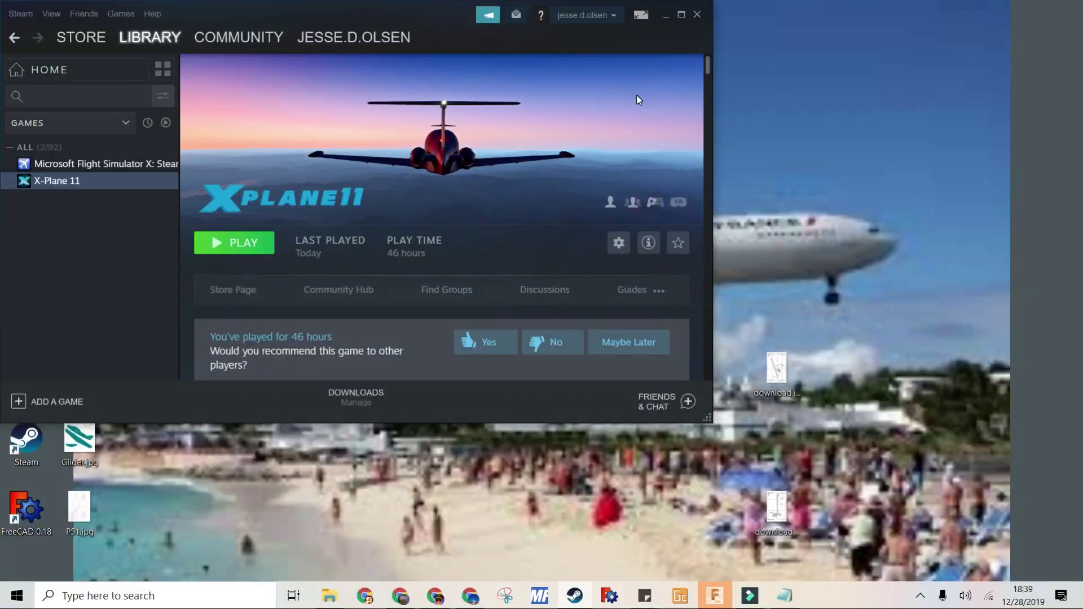
# Launch X-Plane 11 from Steam, then start FSCloud from its desktop shortcut
pyautogui.click(234, 242)
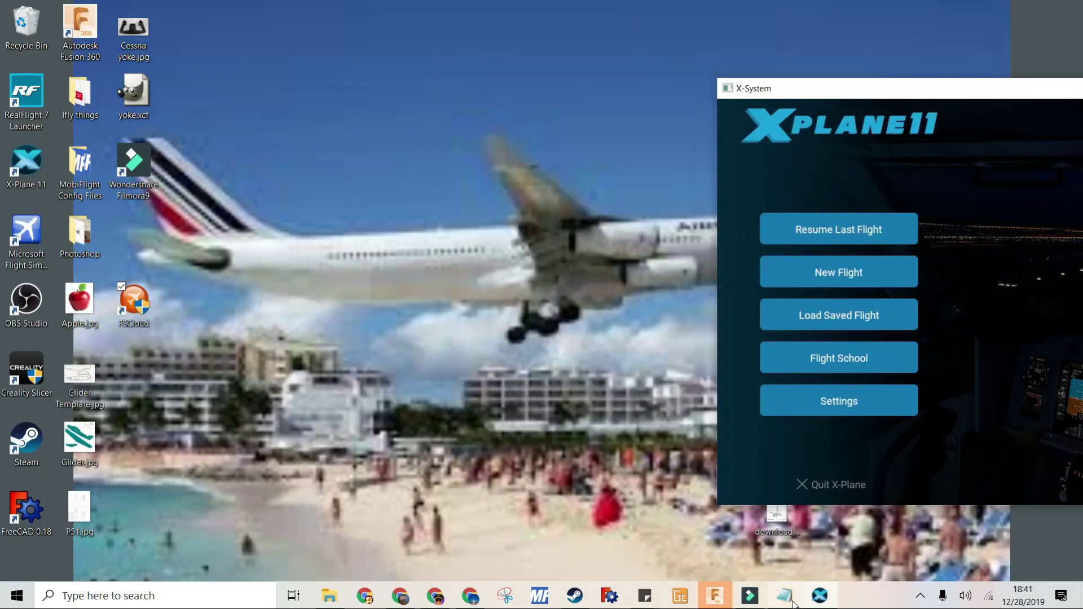
pyautogui.rightClick(135, 305)
pyautogui.click(72, 272)
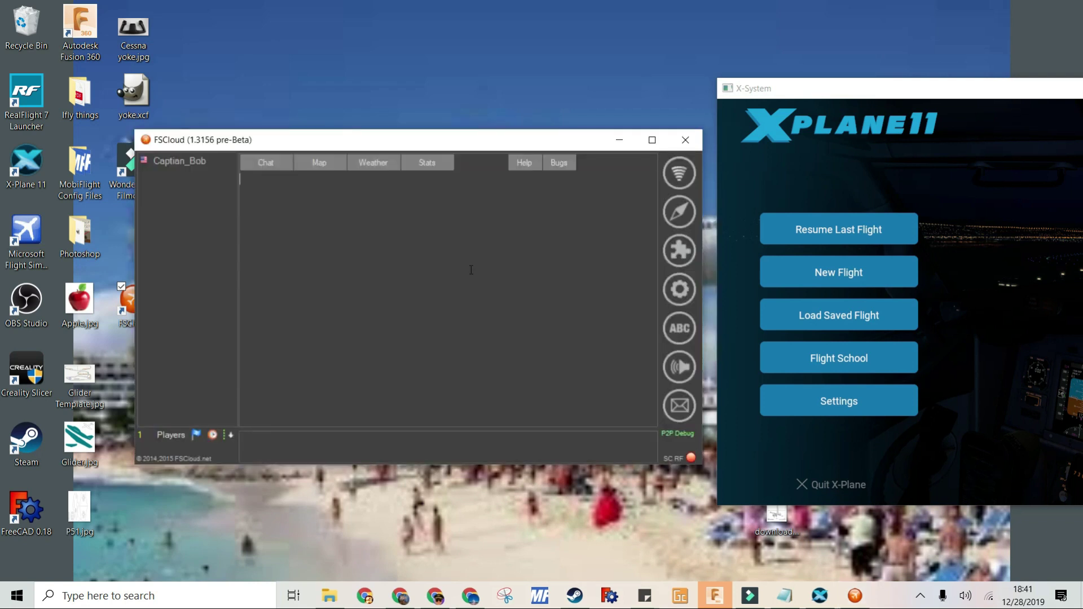
# Reposition the windows and run the Prepare 4 X-Plane aircraft model scan
pyautogui.moveTo(349, 144); pyautogui.dragTo(270, 125)
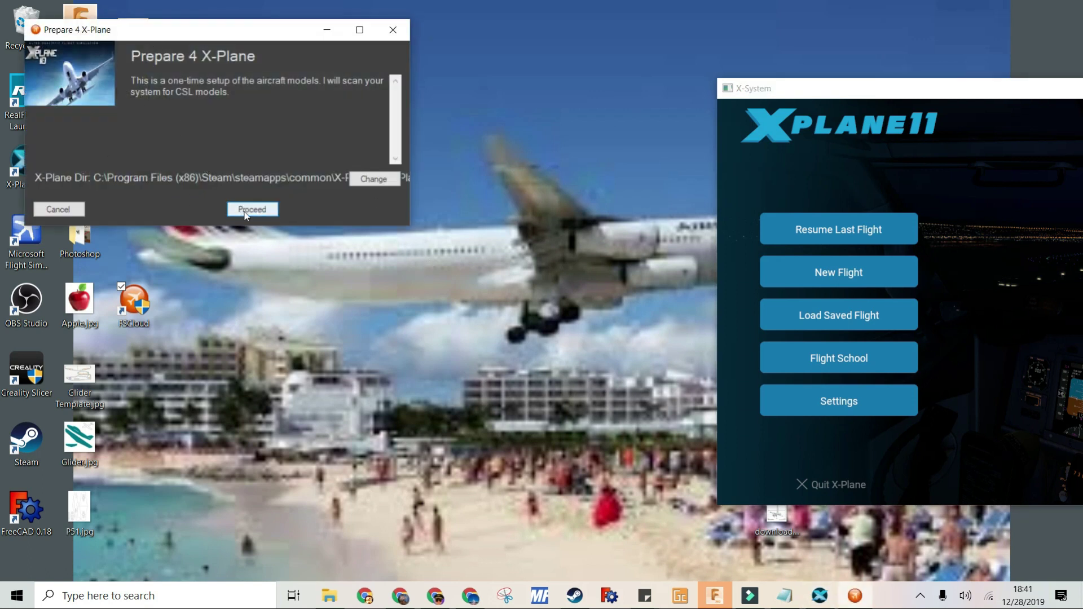
pyautogui.moveTo(155, 31); pyautogui.dragTo(340, 56)
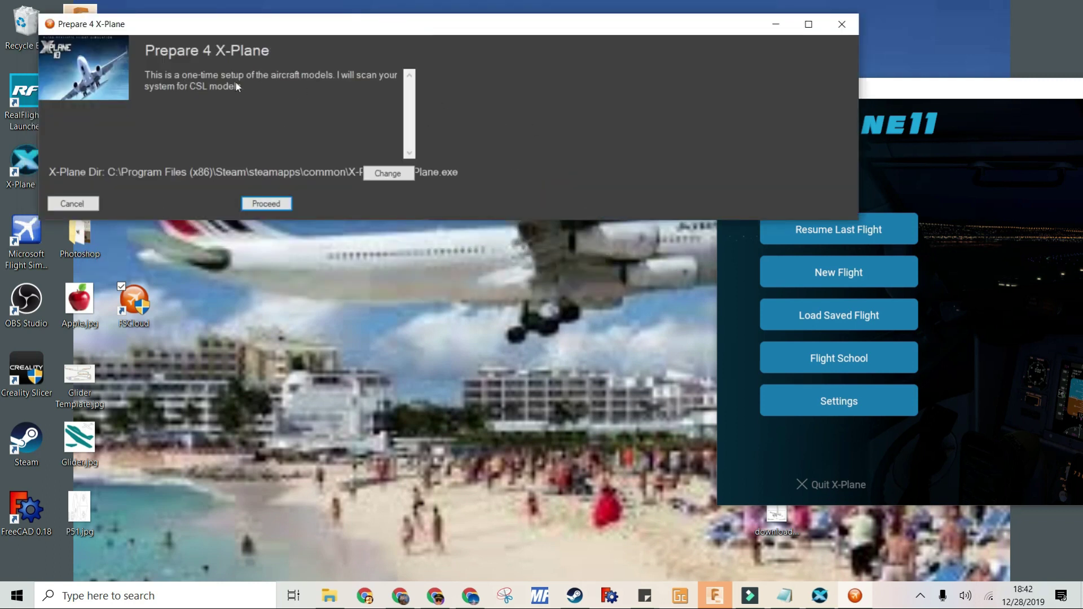
pyautogui.click(268, 205)
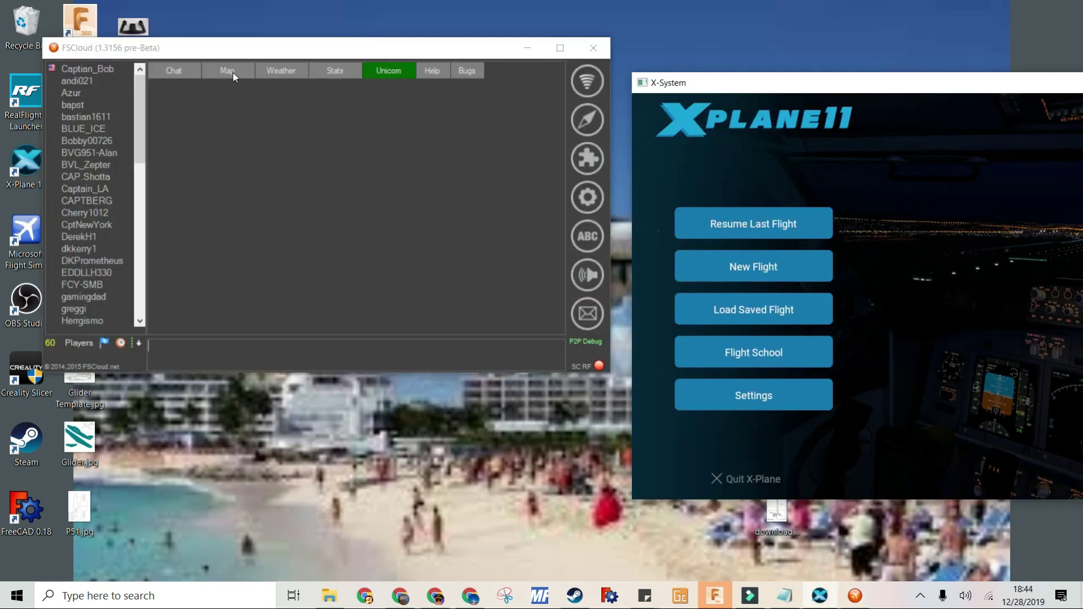
# Open FSCloud's Map tab, then start a New Flight in X-Plane 11
pyautogui.click(234, 74)
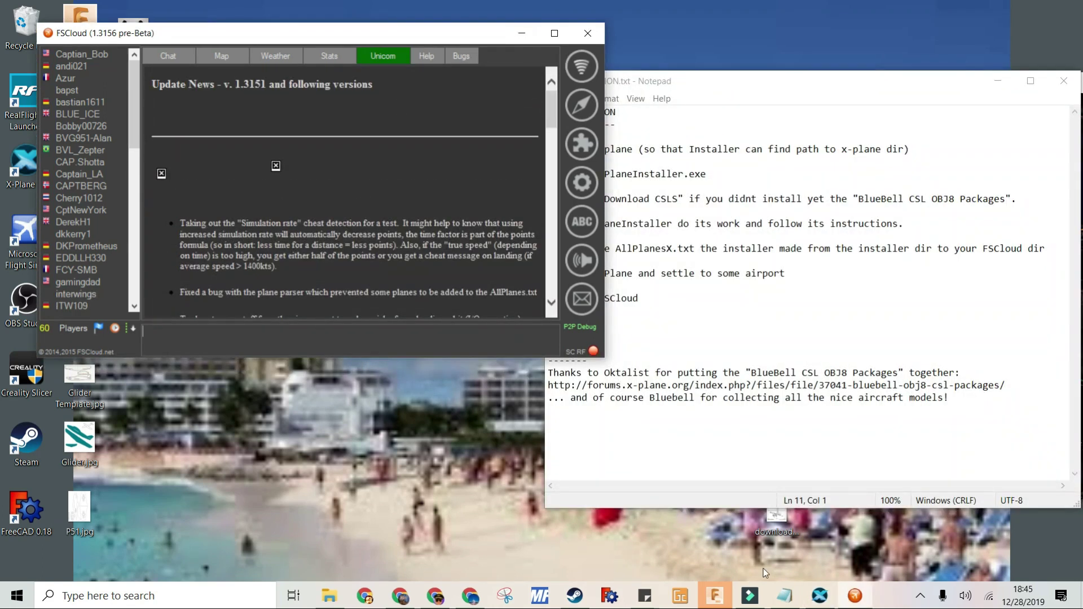
pyautogui.click(820, 595)
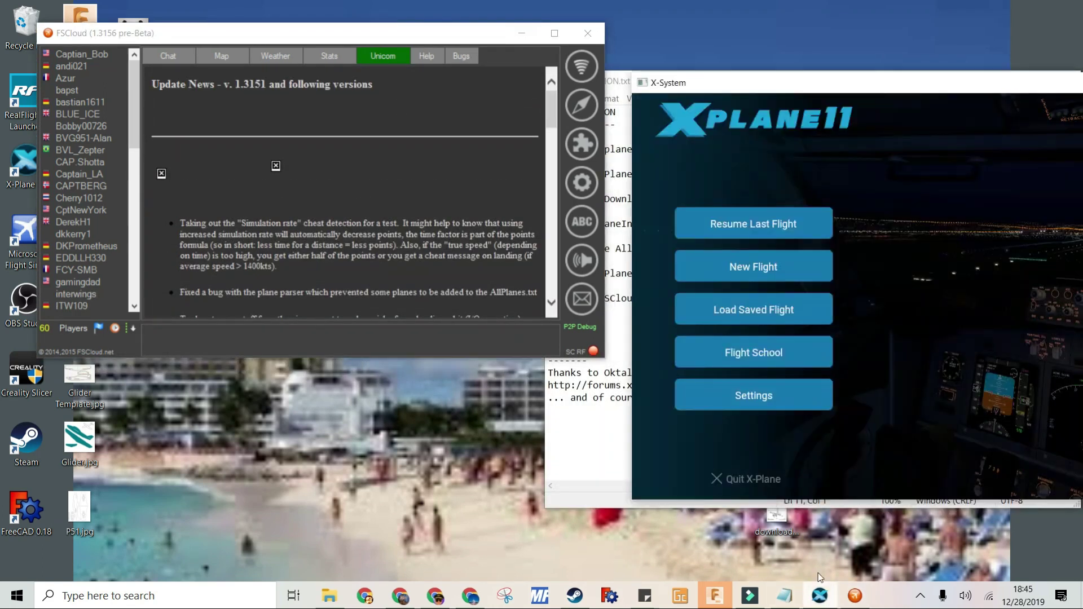
pyautogui.click(773, 269)
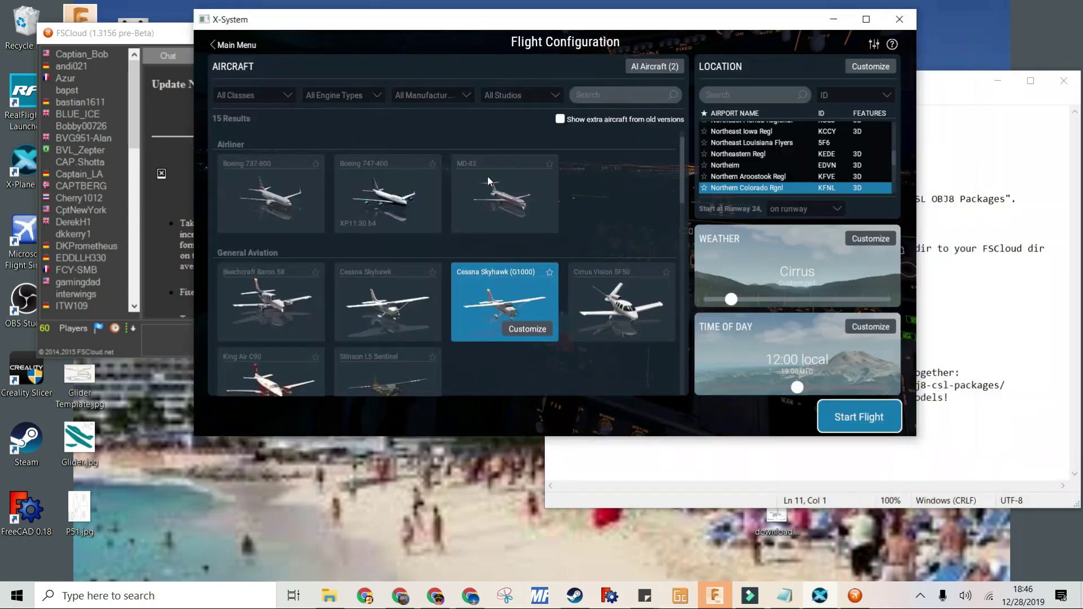
# Pick the Cessna Skyhawk and San Francisco Intl (KSFO), found by searching 'SFO'
pyautogui.scroll(-1, 615, 303)
pyautogui.click(403, 244)
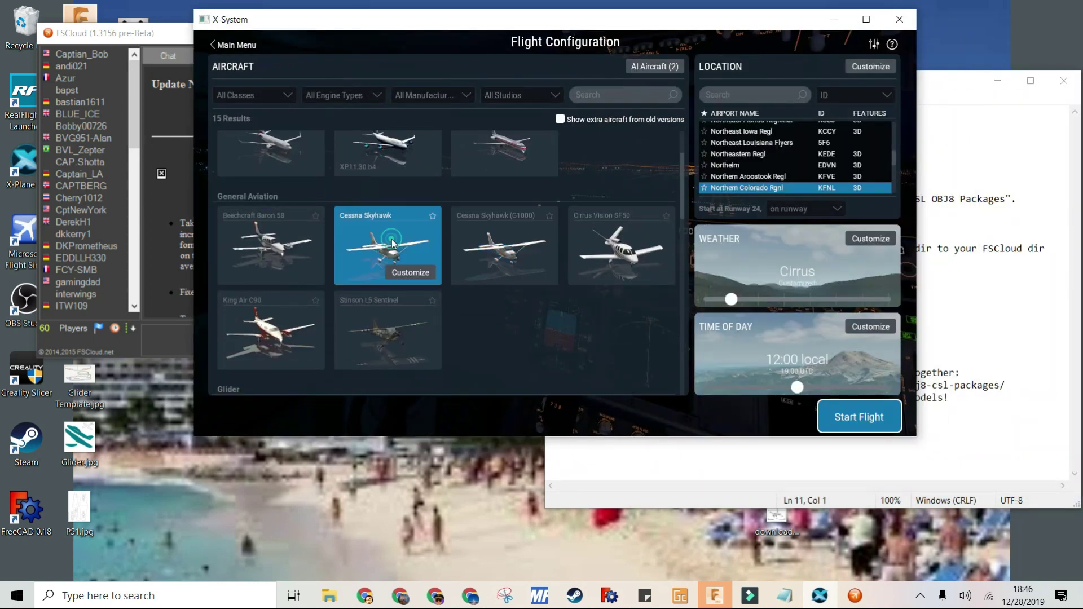
pyautogui.click(742, 92)
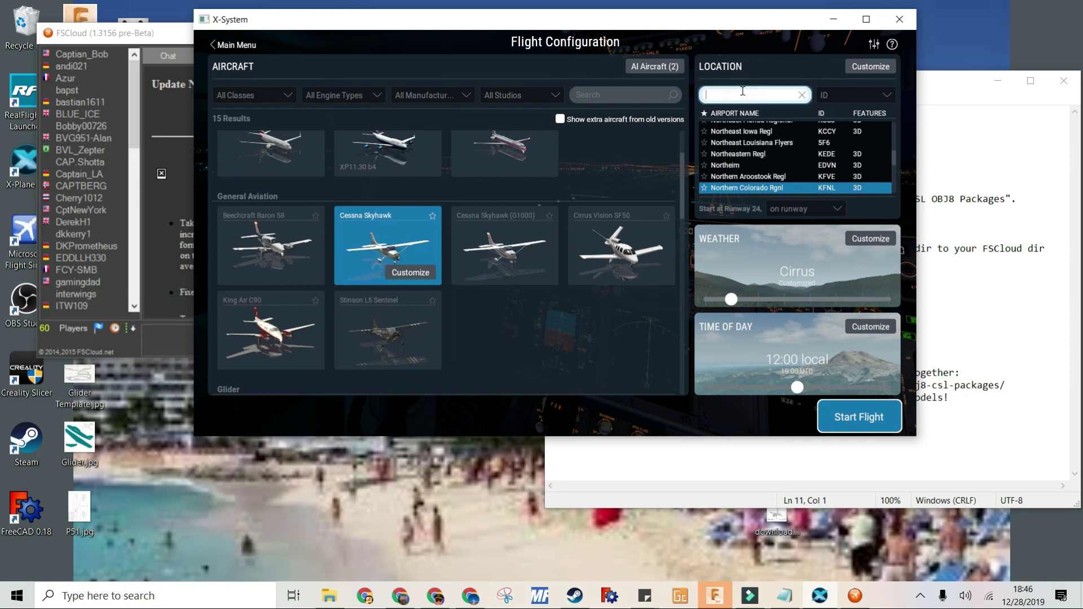
pyautogui.write('SFO')
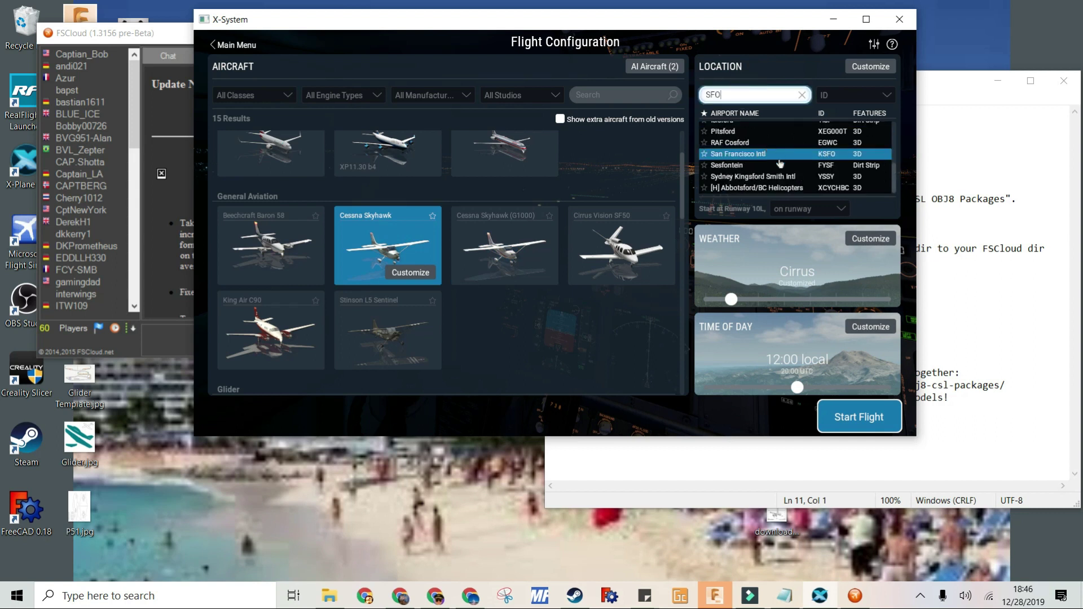
pyautogui.click(780, 164)
pyautogui.click(780, 154)
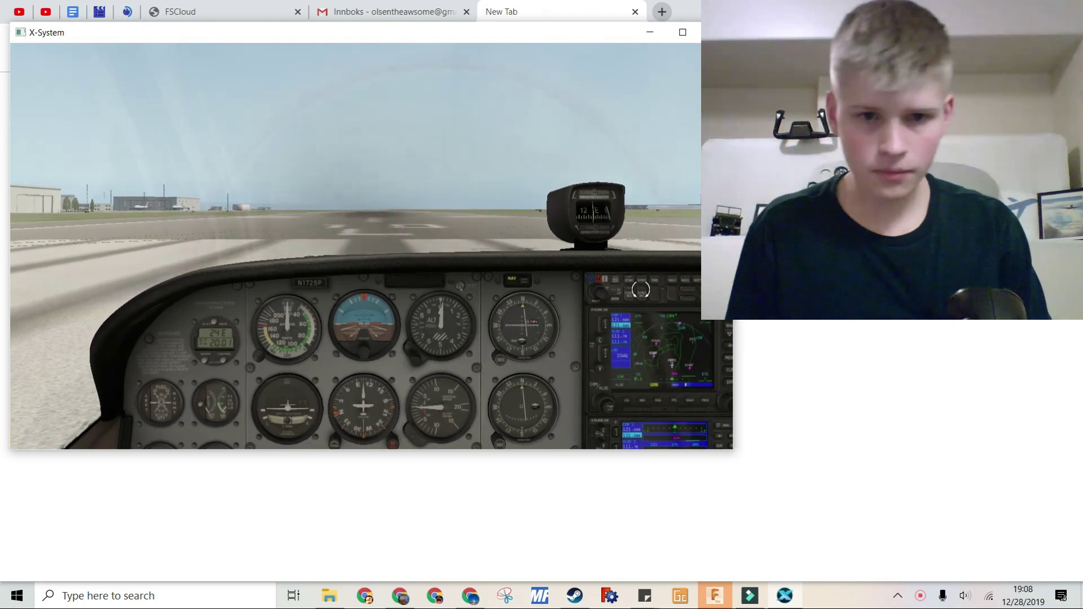
# Show the desktop and launch FSCloud from its shortcut
pyautogui.press('super+d')
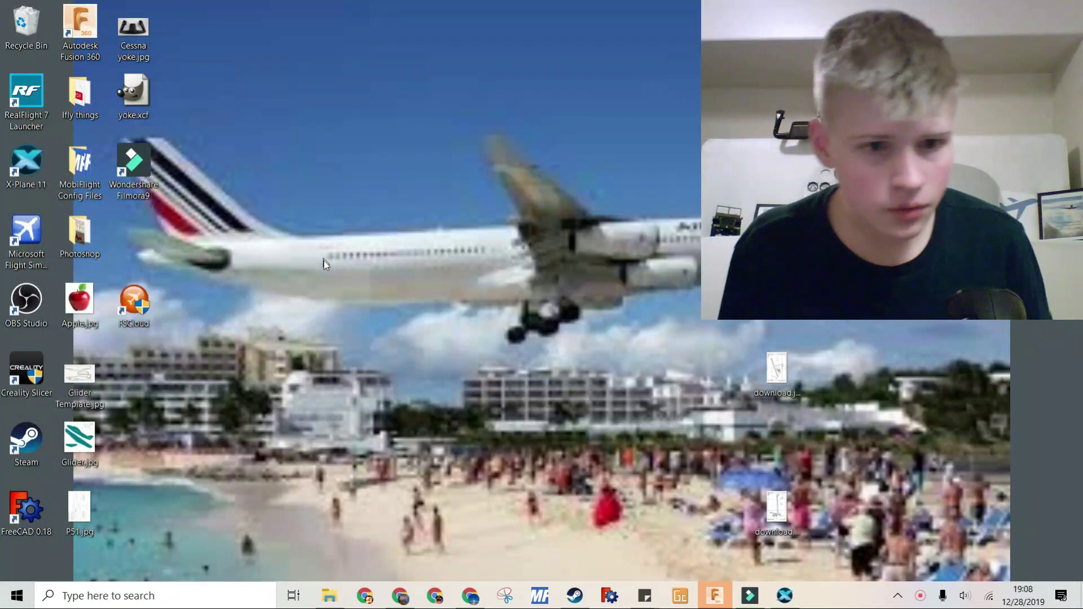
pyautogui.click(137, 303)
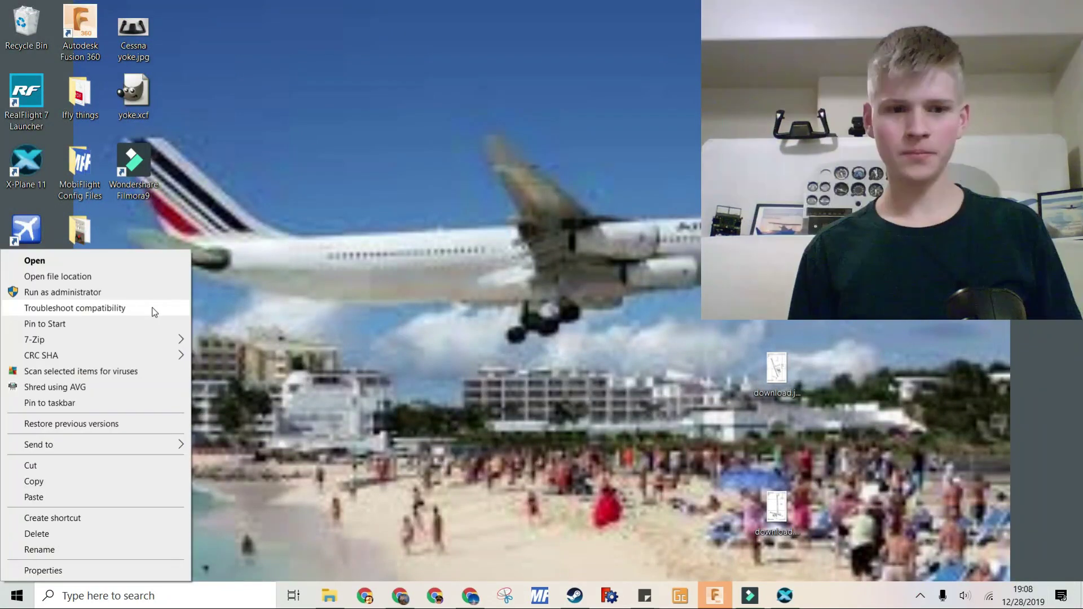
pyautogui.click(97, 260)
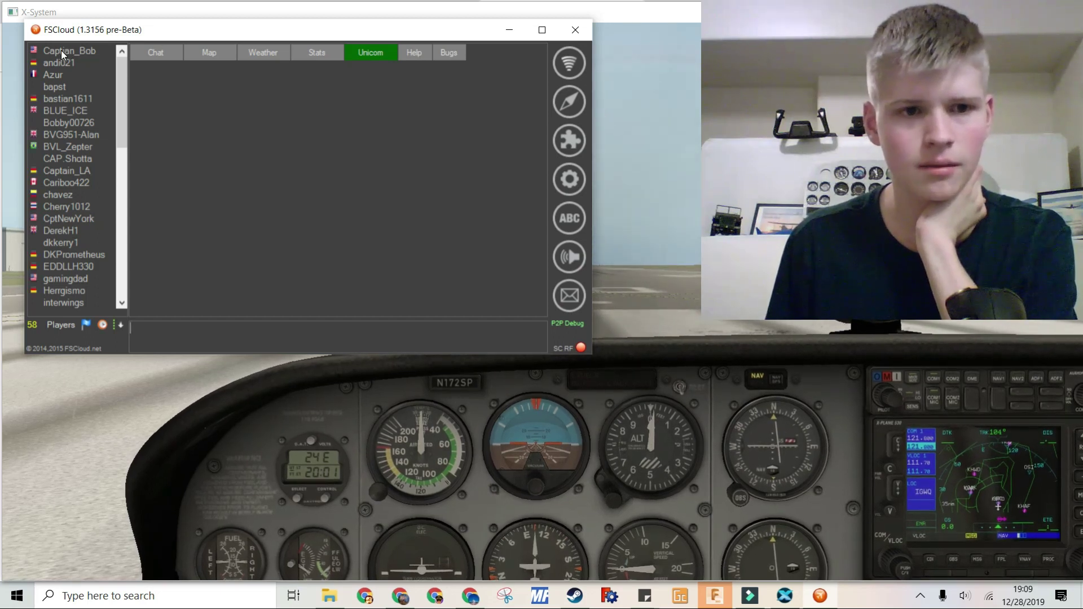
# Select your own callsign and zoom the live player map in on San Francisco Intl
pyautogui.click(61, 51)
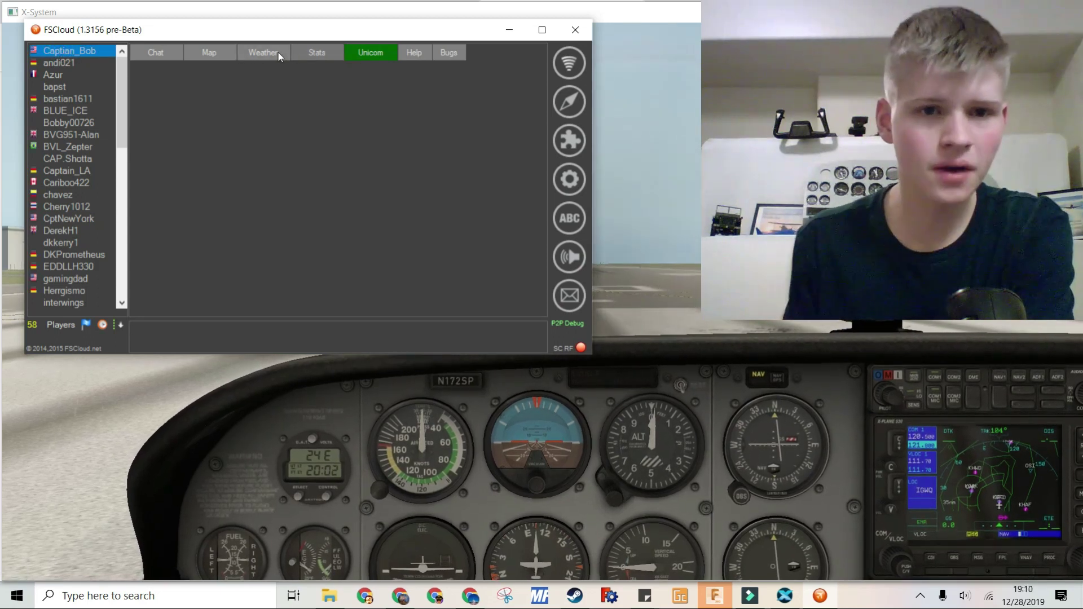
pyautogui.click(225, 53)
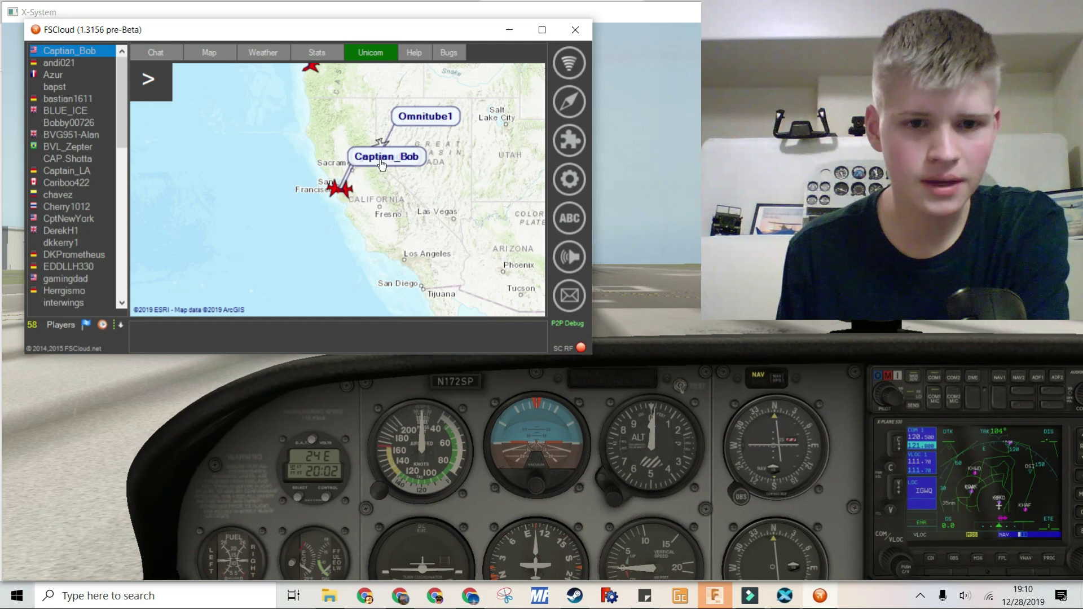
pyautogui.scroll(3, 382, 161)
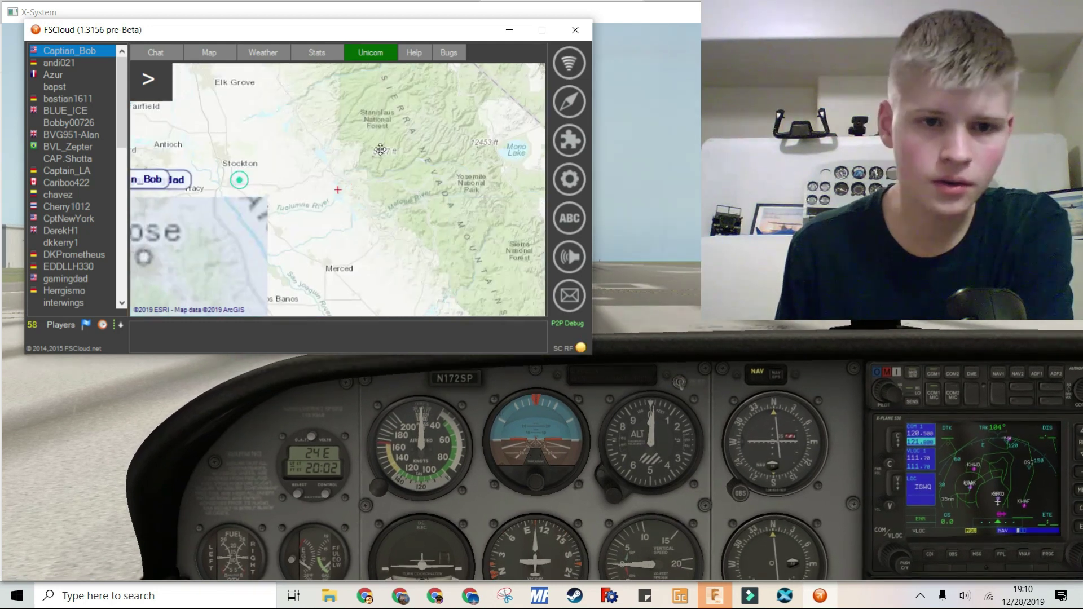
pyautogui.scroll(3, 381, 185)
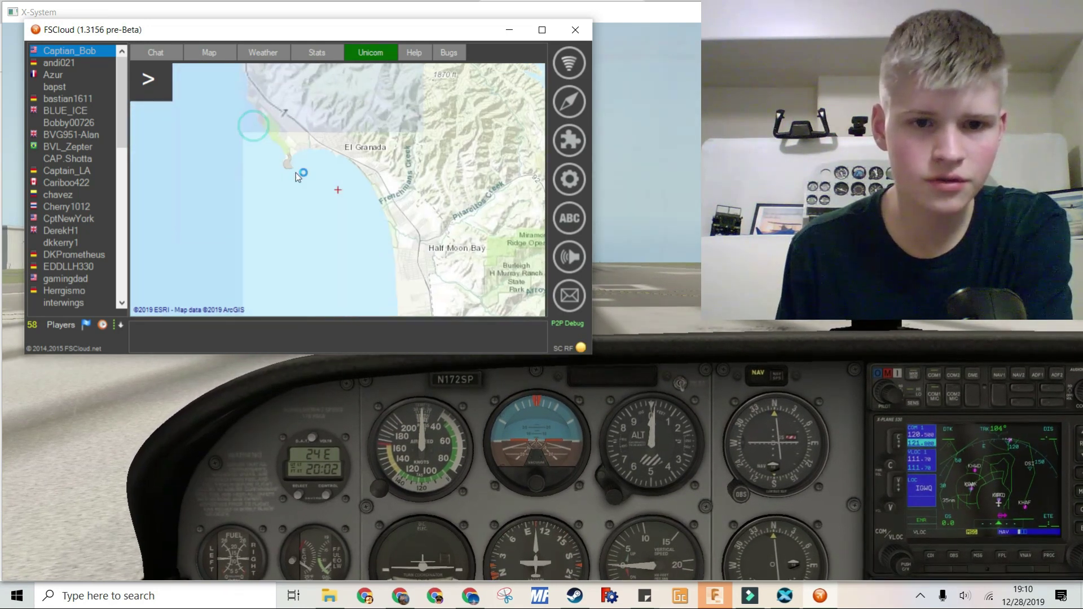
pyautogui.scroll(-2, 431, 265)
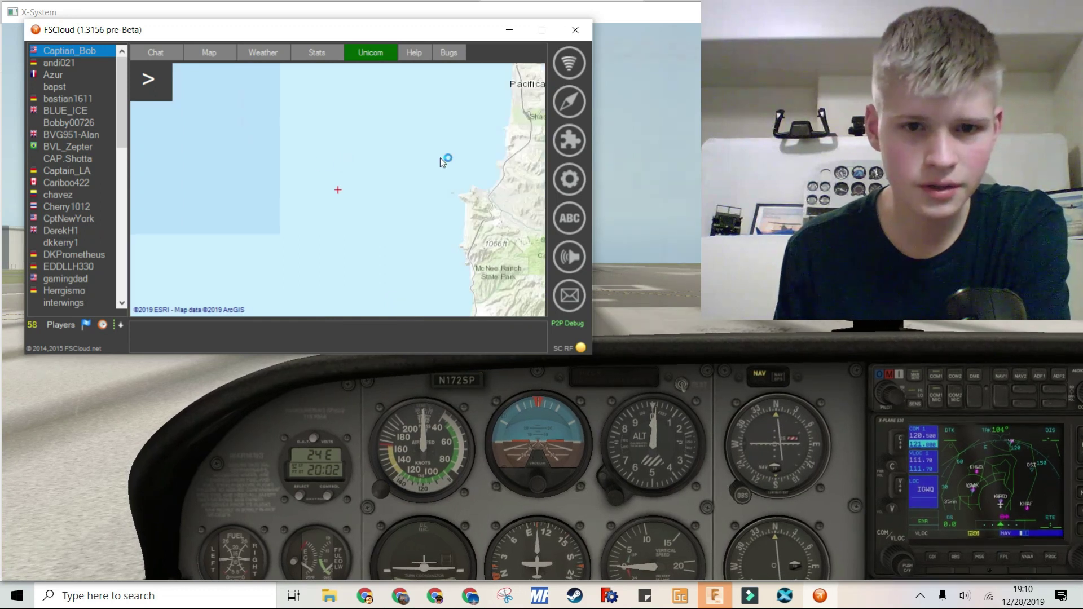
pyautogui.scroll(2, 297, 190)
pyautogui.scroll(-2, 434, 194)
pyautogui.scroll(5, 337, 192)
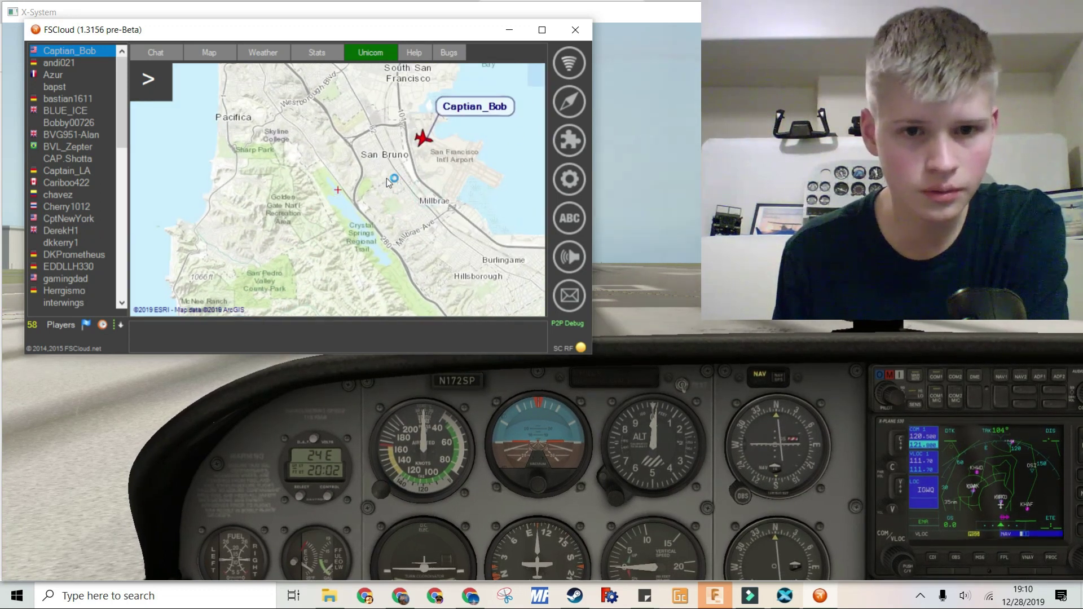
pyautogui.scroll(-5, 337, 191)
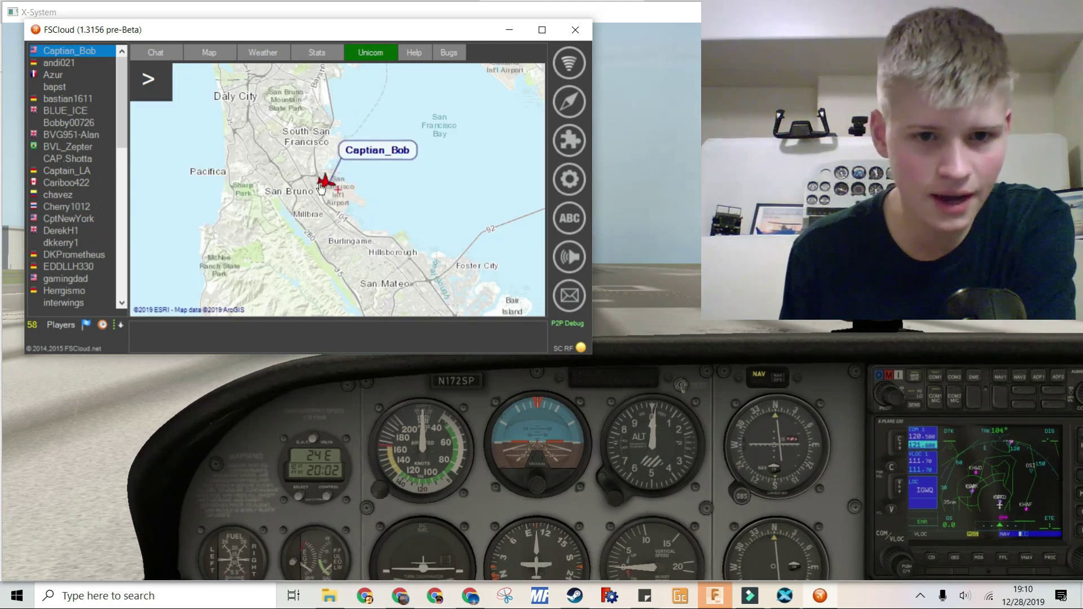
pyautogui.scroll(-1, 429, 194)
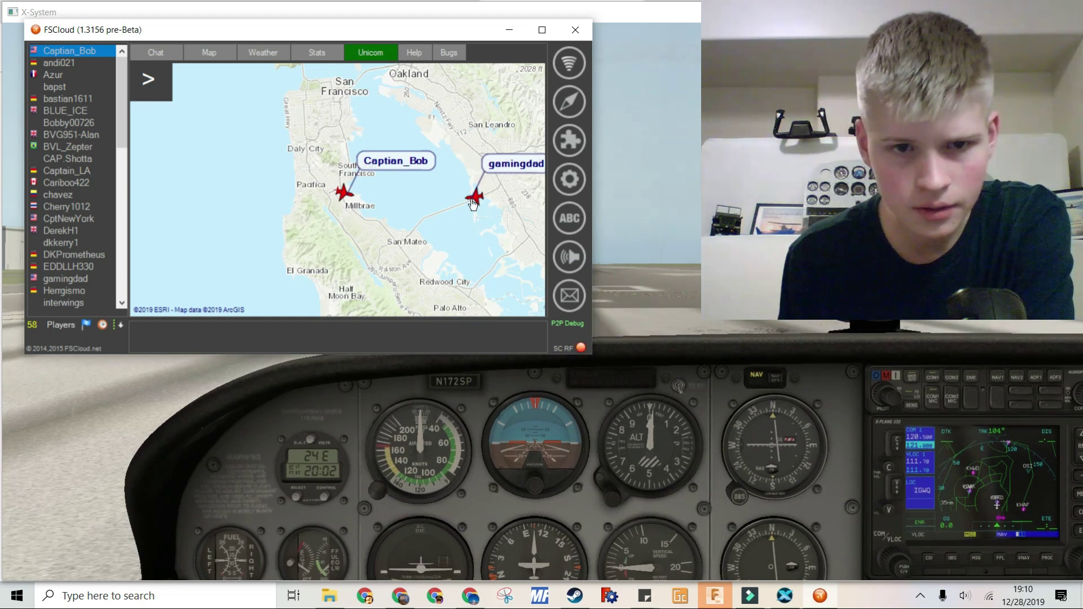
# Center the map on your aircraft and snap FSCloud to the left half of the screen
pyautogui.moveTo(457, 212); pyautogui.dragTo(424, 210)
pyautogui.scroll(2, 423, 211)
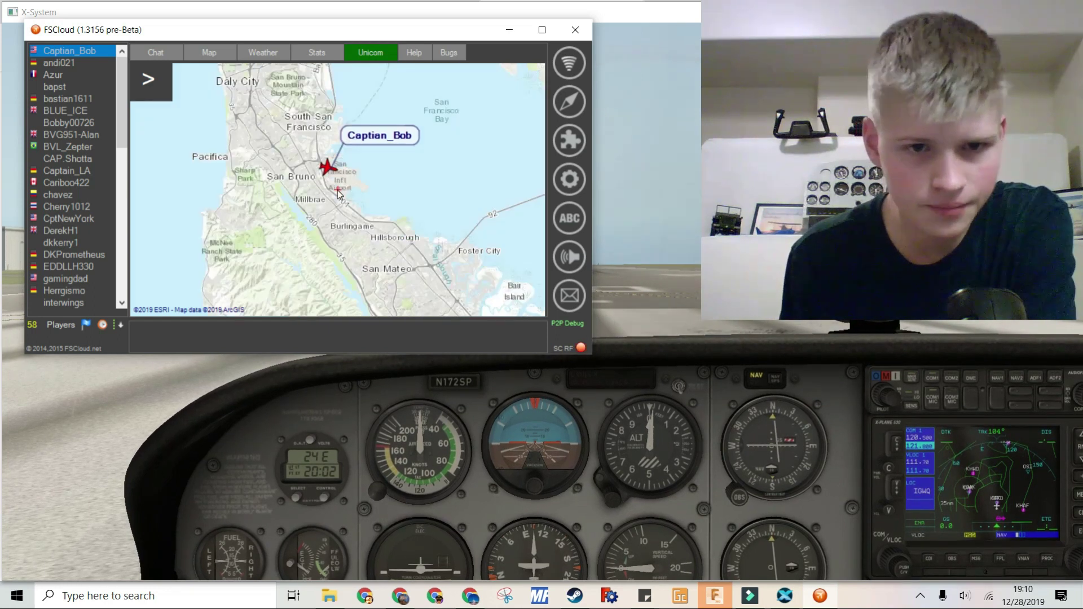
pyautogui.press('super+Left')
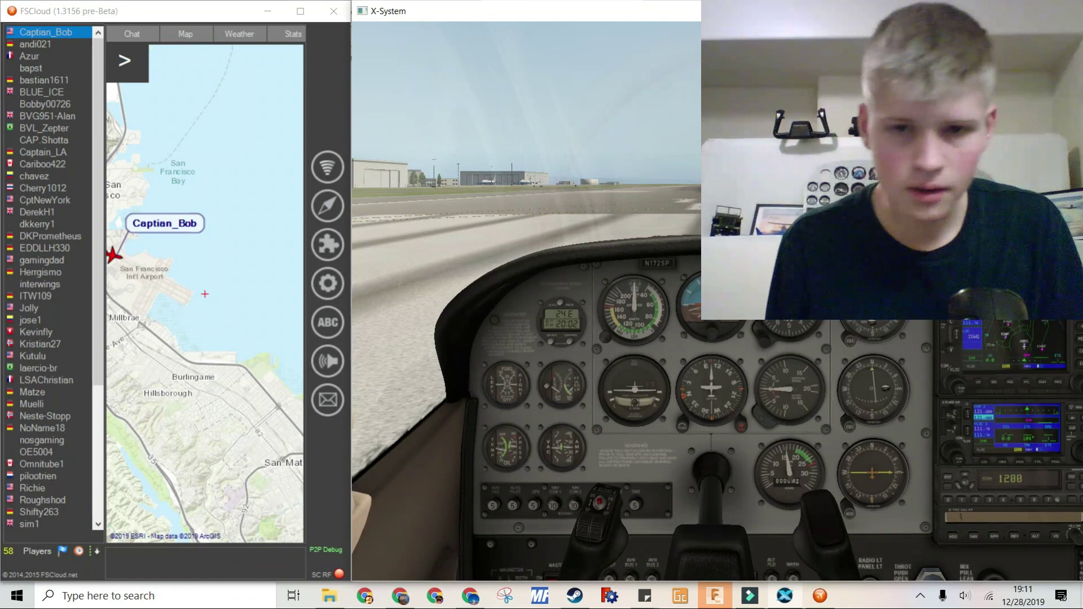